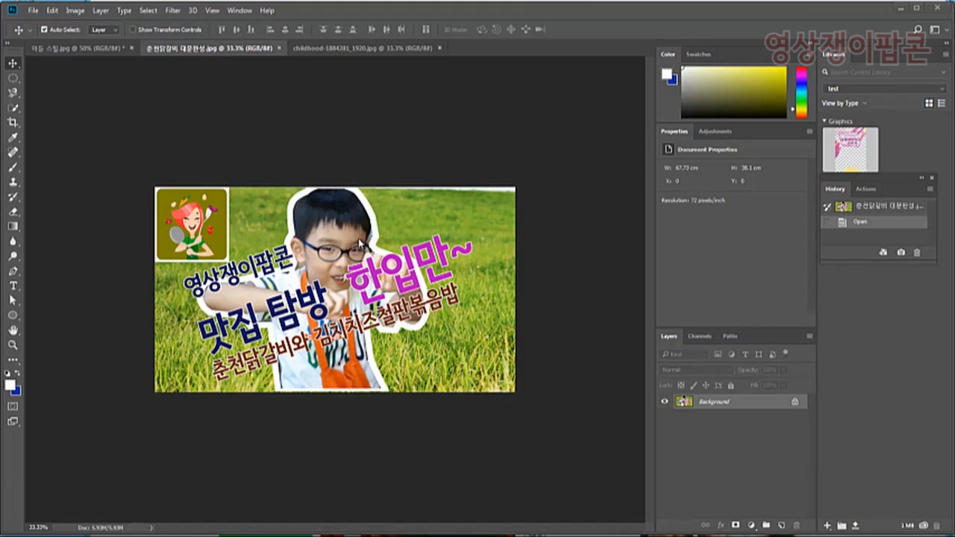
# - Select the entire canvas of childhood-1884281_1920.jpg and switch back to the 아들 스틸.jpg photo
pyautogui.click(373, 47)
pyautogui.hotkey('ctrl', 'a')
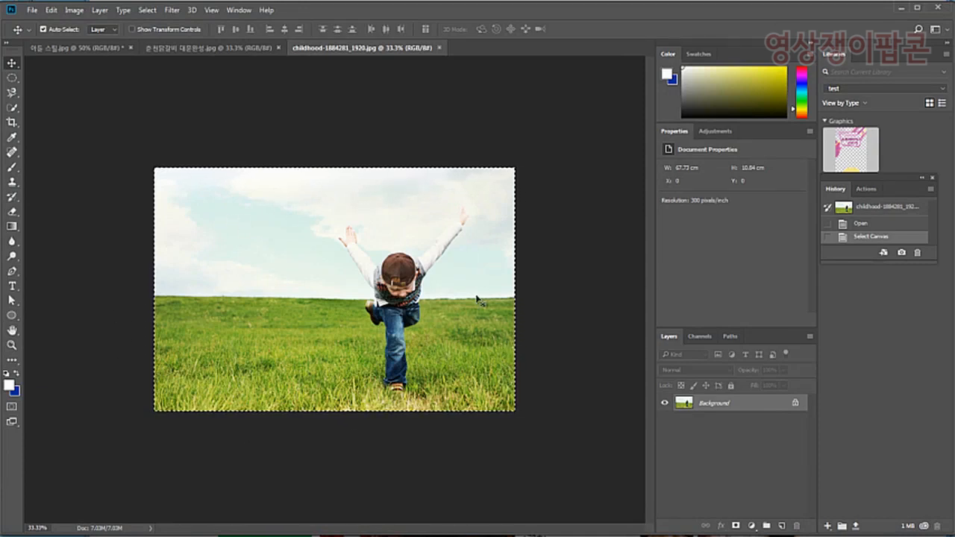
pyautogui.click(48, 49)
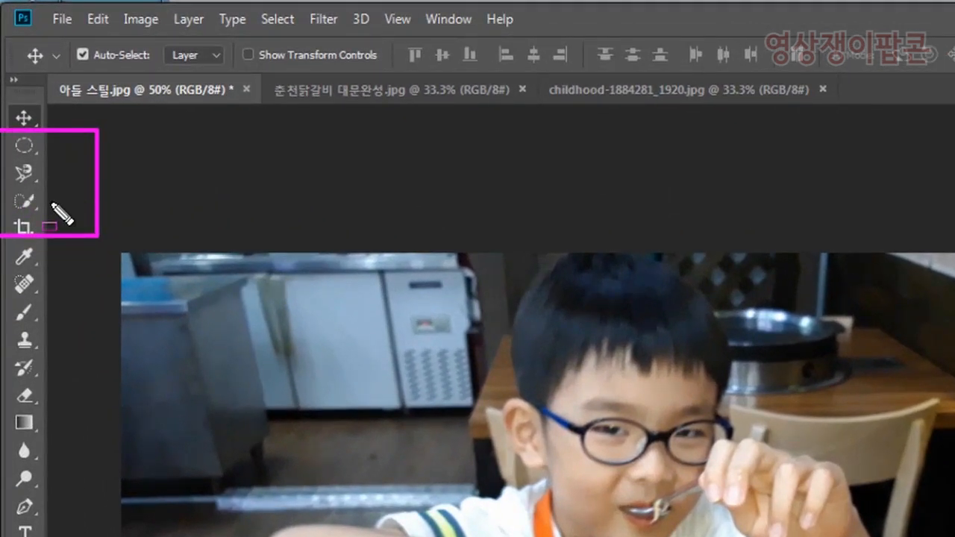
pyautogui.moveTo(57, 202); pyautogui.dragTo(2, 154)
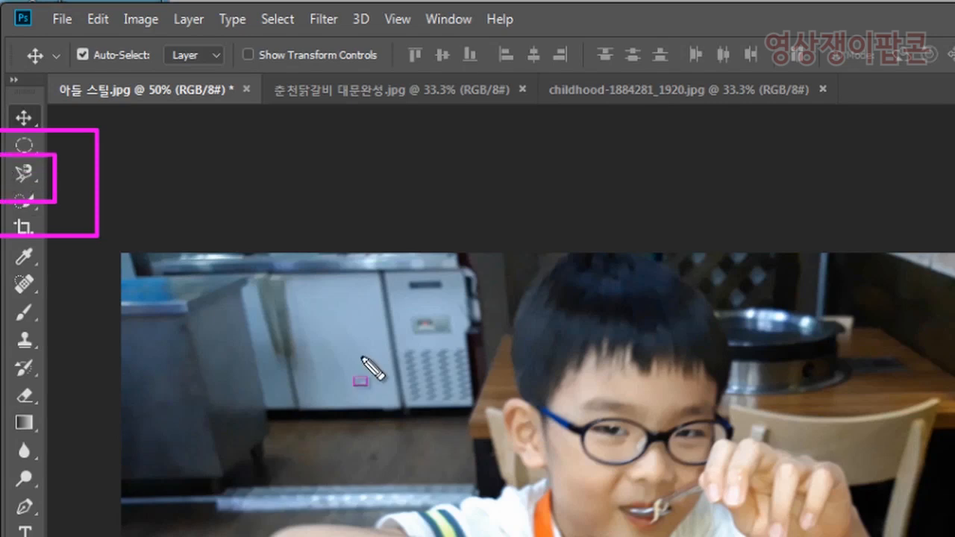
pyautogui.press('Escape')
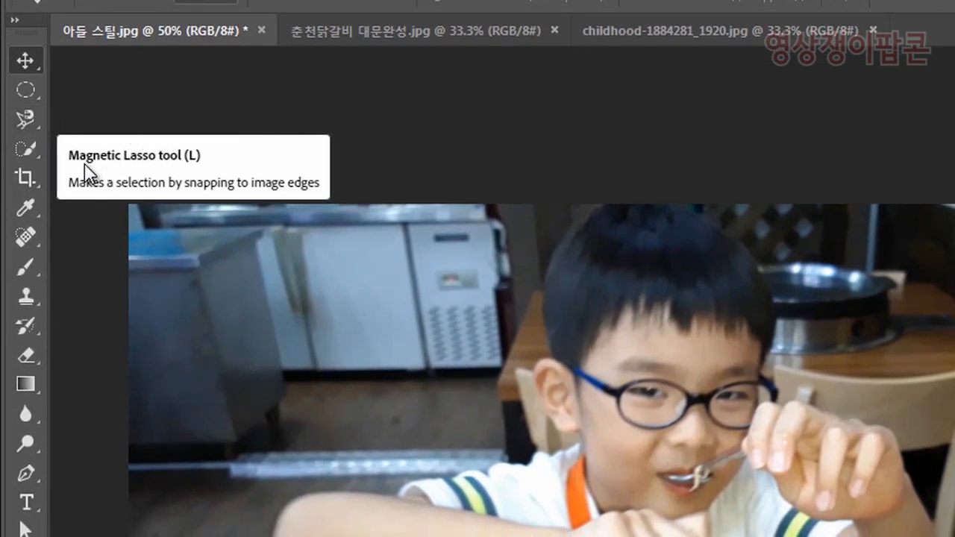
# - Draw a freehand Lasso selection around the white refrigerator doors in the background behind the boy
pyautogui.click(27, 119)
pyautogui.click(85, 124)
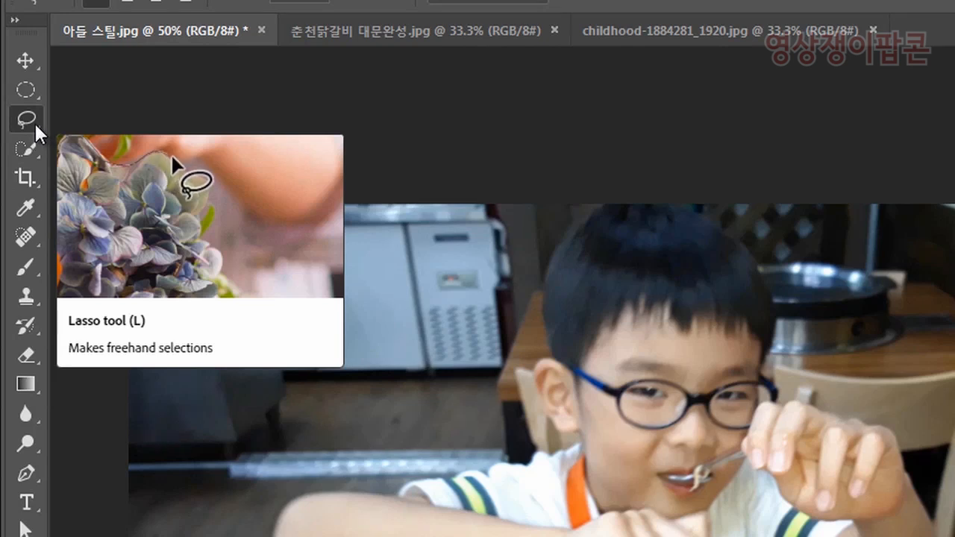
pyautogui.click(34, 123)
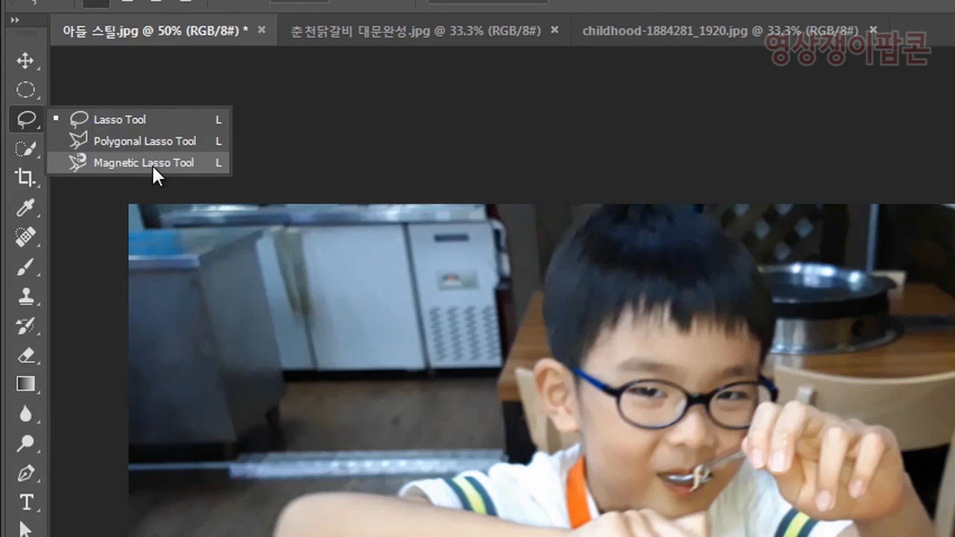
pyautogui.click(143, 119)
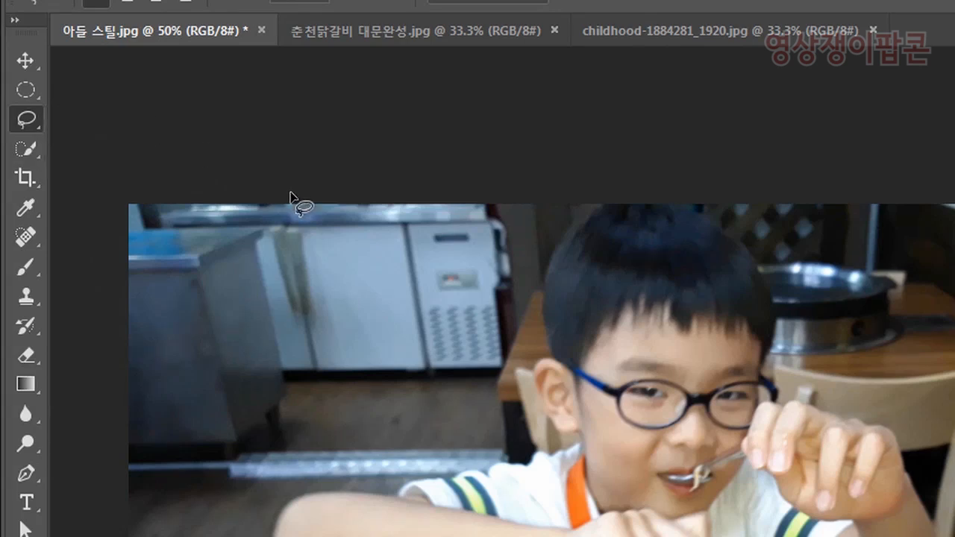
pyautogui.moveTo(410, 312); pyautogui.dragTo(265, 337)
pyautogui.moveTo(416, 229)
pyautogui.mouseDown()
pyautogui.moveTo(426, 274)
pyautogui.moveTo(410, 313)
pyautogui.mouseUp()
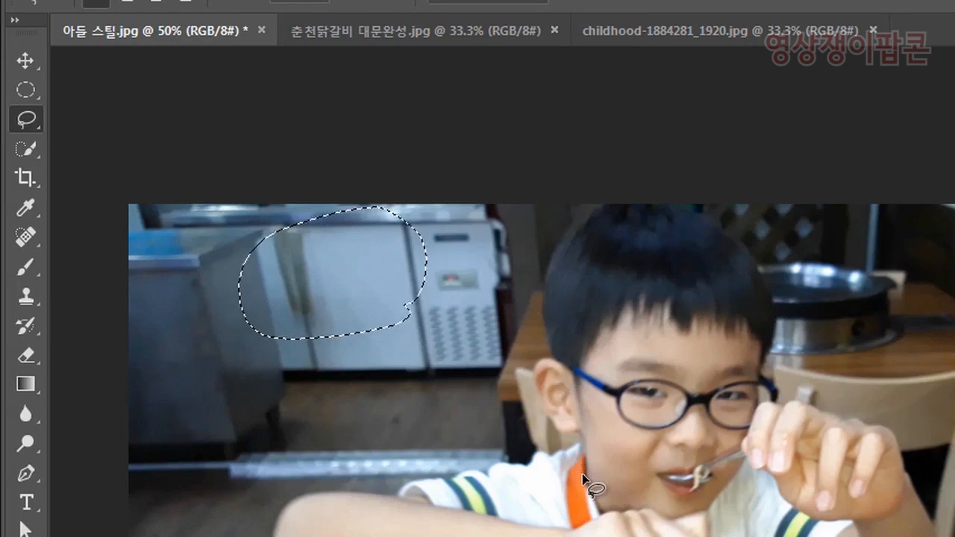
# - Draw a straight-edged Polygonal Lasso selection from the floor area across the boy's bent forearm to his hand
pyautogui.click(25, 113)
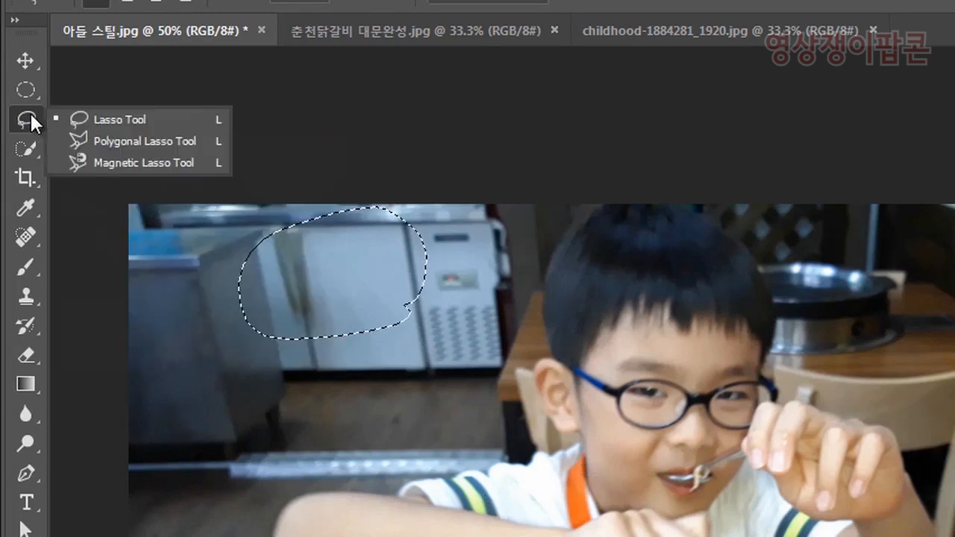
pyautogui.click(174, 142)
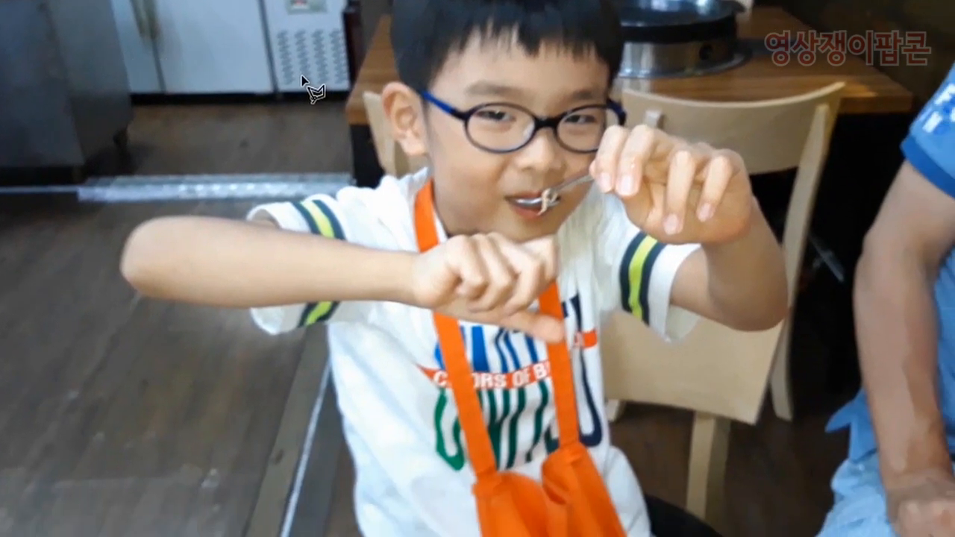
pyautogui.click(452, 355)
pyautogui.click(107, 159)
pyautogui.click(196, 332)
pyautogui.click(453, 280)
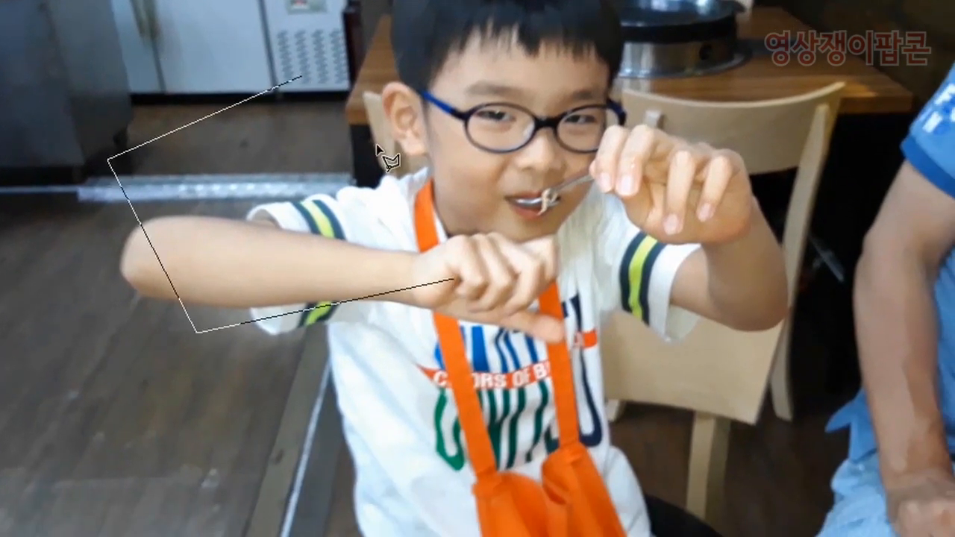
pyautogui.click(300, 77)
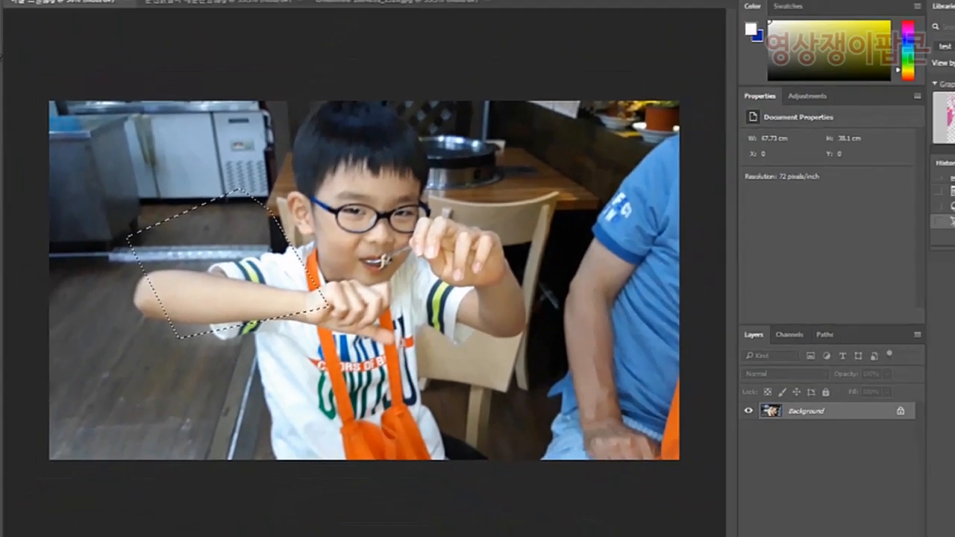
# - Trace the boy's whole outline with the Magnetic Lasso, from the top of his hair around arms and body, and close the selection
pyautogui.rightClick(12, 93)
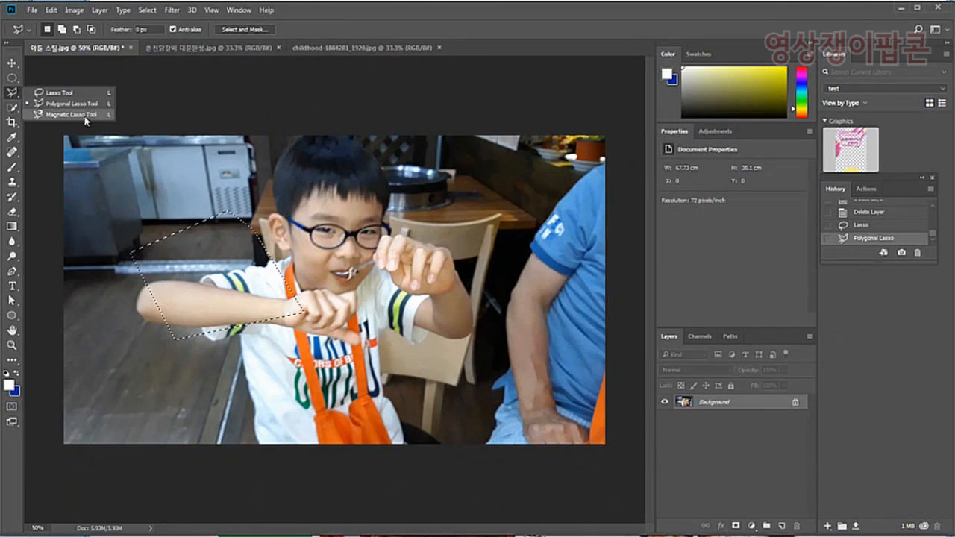
pyautogui.click(71, 114)
pyautogui.click(306, 142)
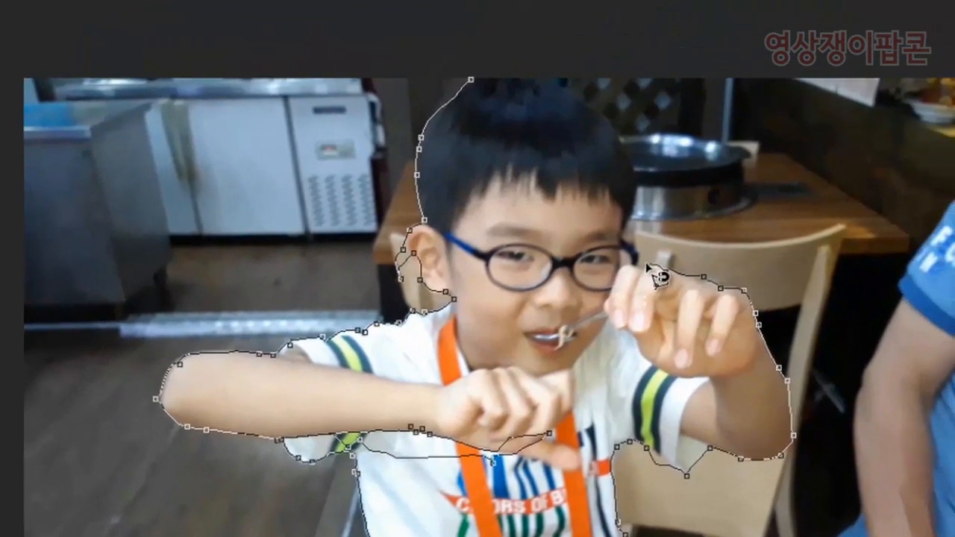
pyautogui.click(636, 263)
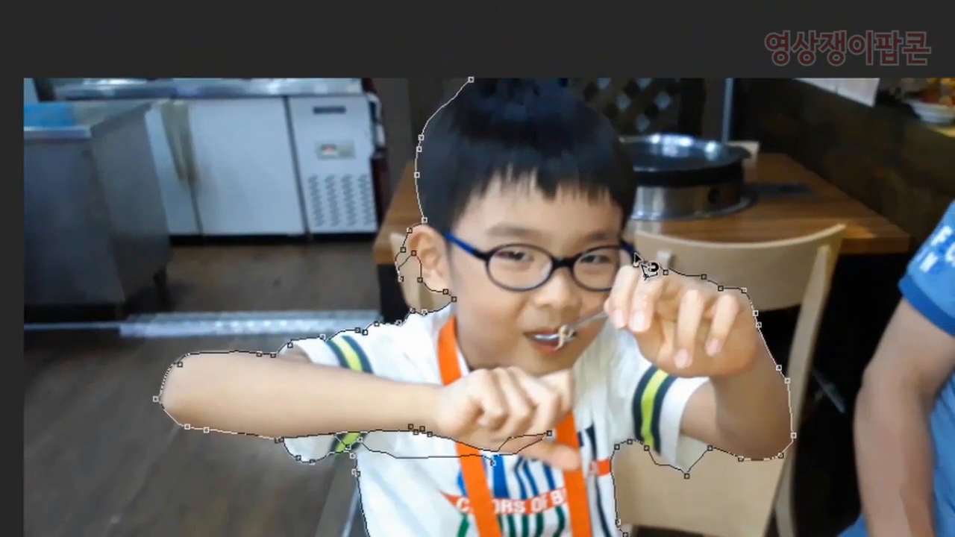
pyautogui.click(636, 252)
pyautogui.click(625, 234)
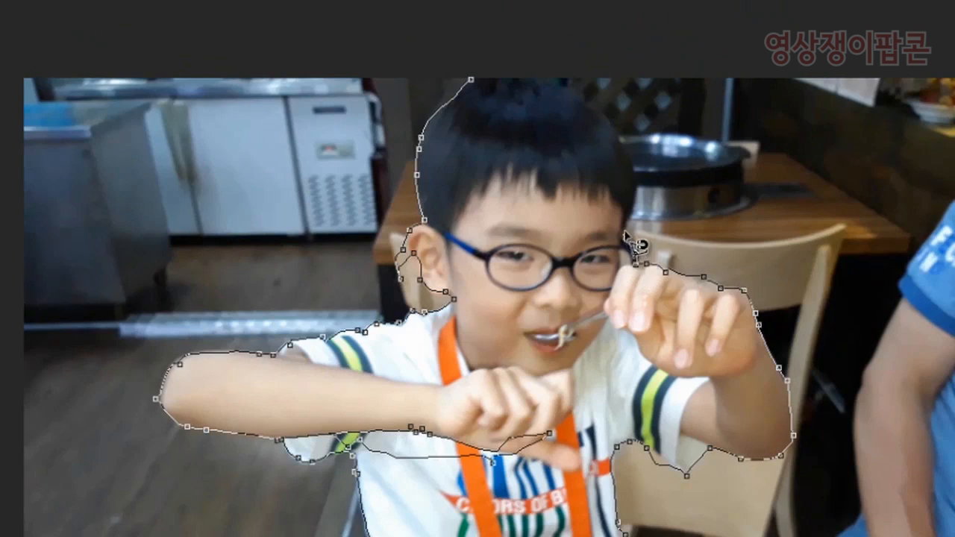
pyautogui.click(641, 183)
pyautogui.click(603, 113)
pyautogui.click(553, 78)
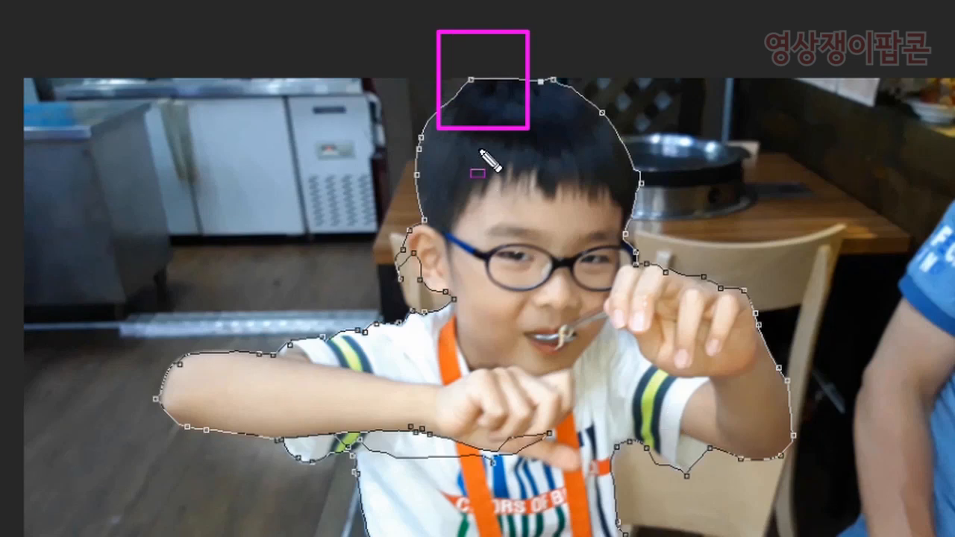
pyautogui.press('Escape')
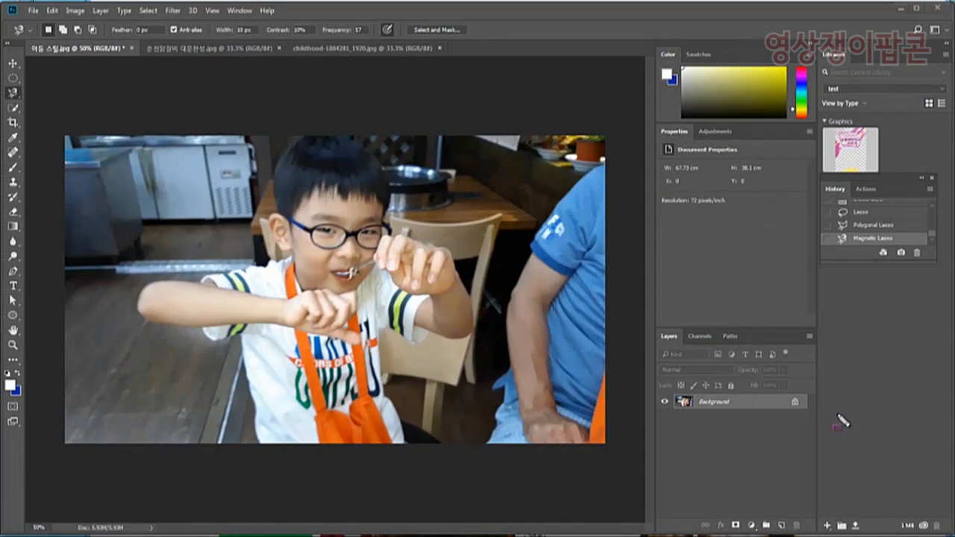
pyautogui.moveTo(634, 359)
pyautogui.mouseDown()
pyautogui.moveTo(853, 439)
pyautogui.moveTo(817, 432)
pyautogui.mouseUp()
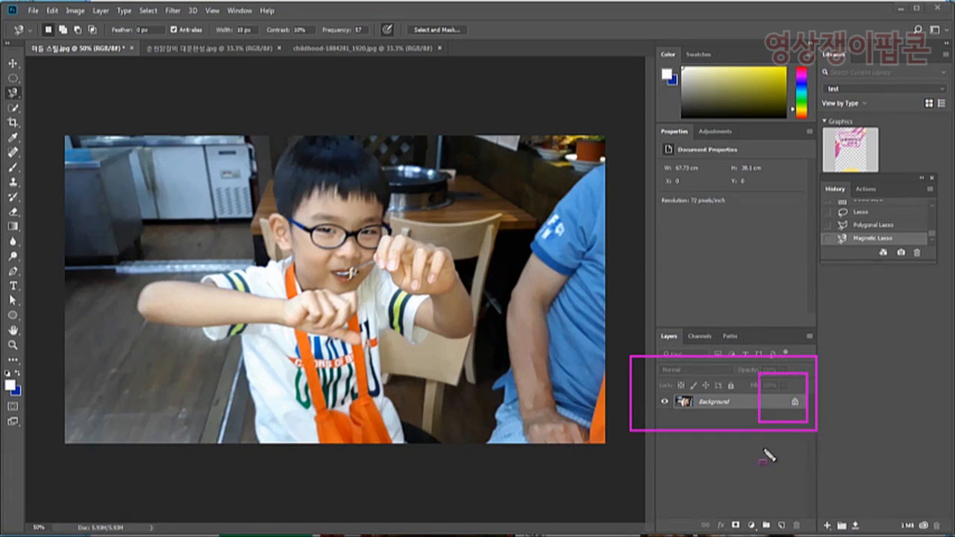
pyautogui.press('Escape')
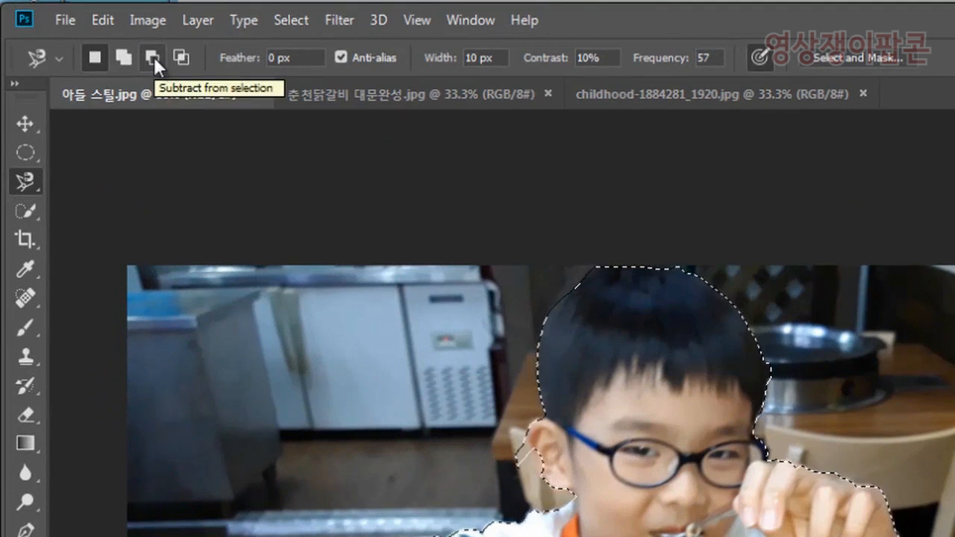
# - Subtract the strip of background beside the boy's ear from the selection with the Magnetic Lasso
pyautogui.click(154, 57)
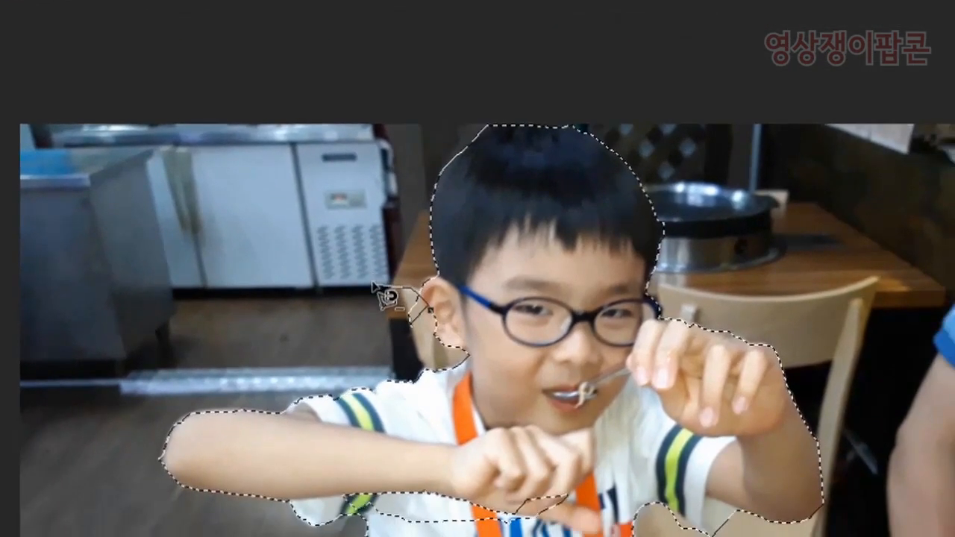
pyautogui.click(383, 300)
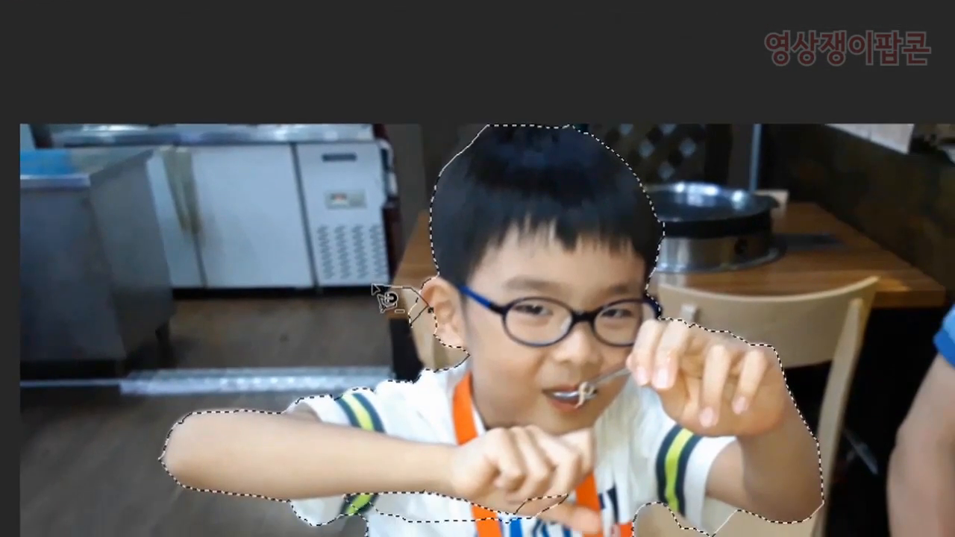
pyautogui.click(409, 365)
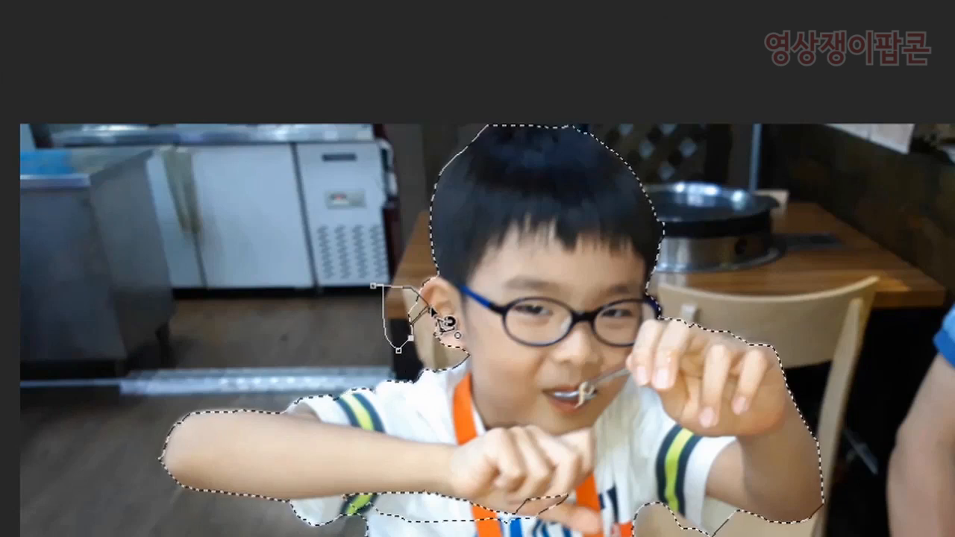
pyautogui.click(433, 315)
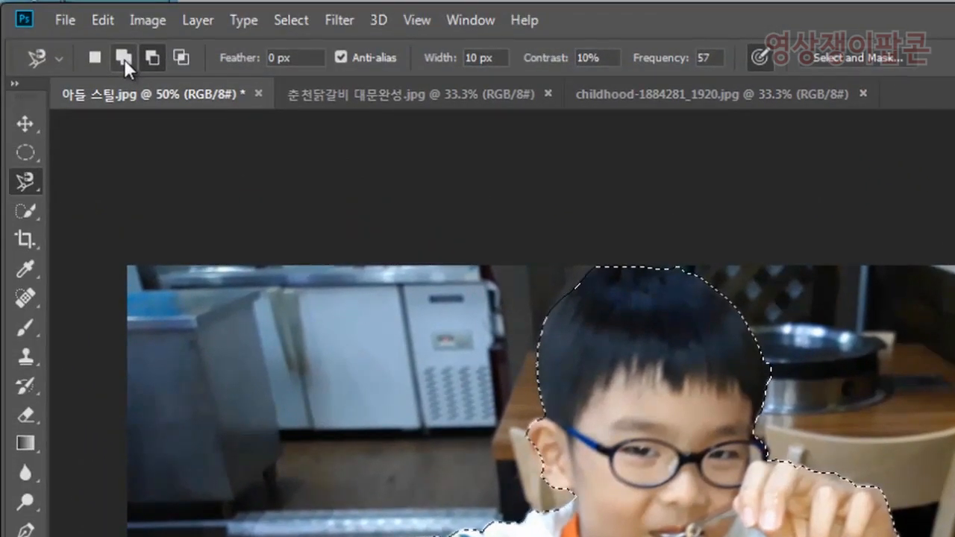
# - Add the edge of the boy's ear back to the selection with the Magnetic Lasso and cancel the stray trace
pyautogui.click(529, 435)
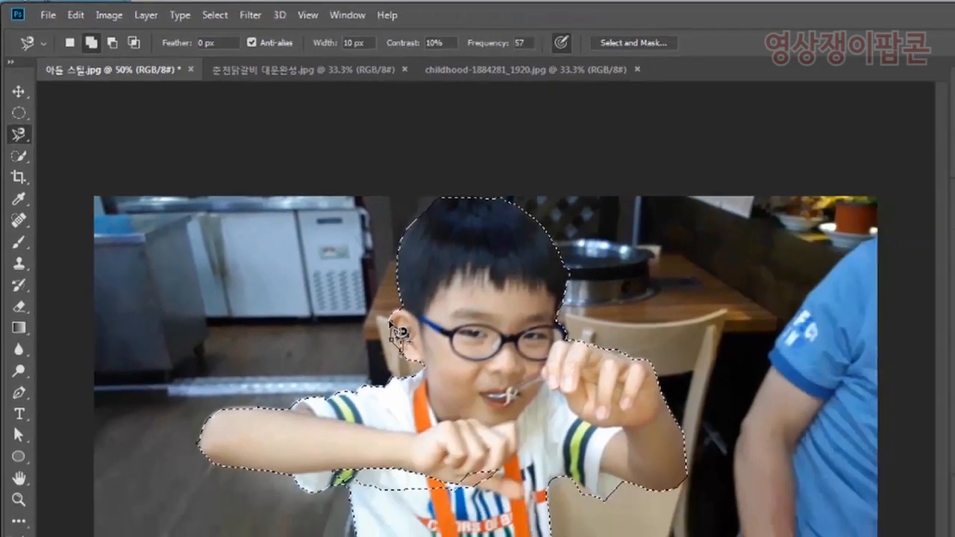
pyautogui.click(399, 333)
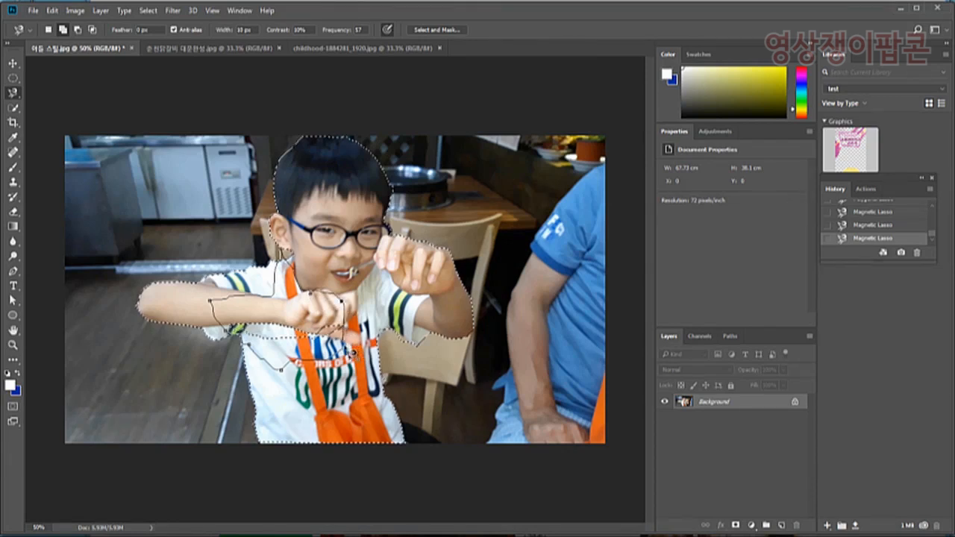
pyautogui.press('Escape')
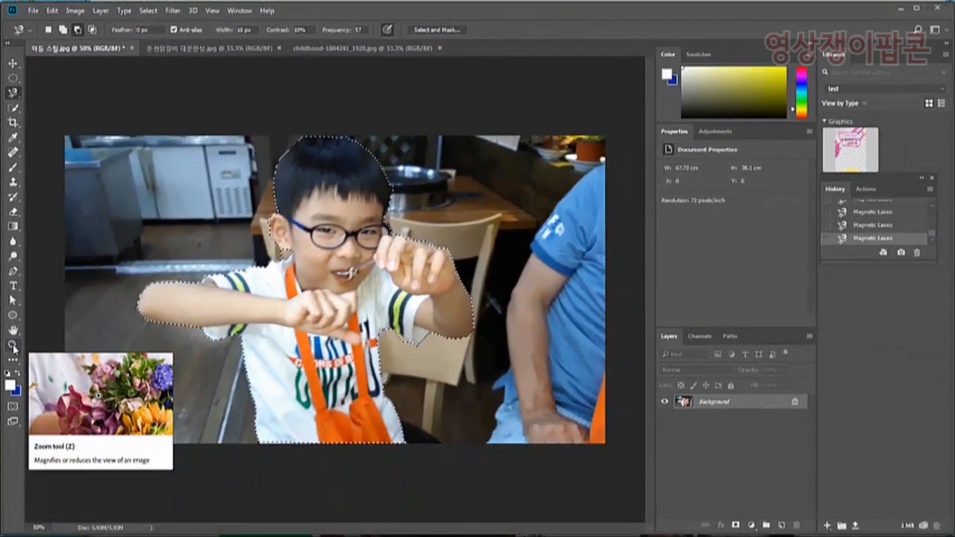
# - Subtract the background area just below the boy's earlobe from the selection with the Magnetic Lasso, working close up
pyautogui.click(14, 407)
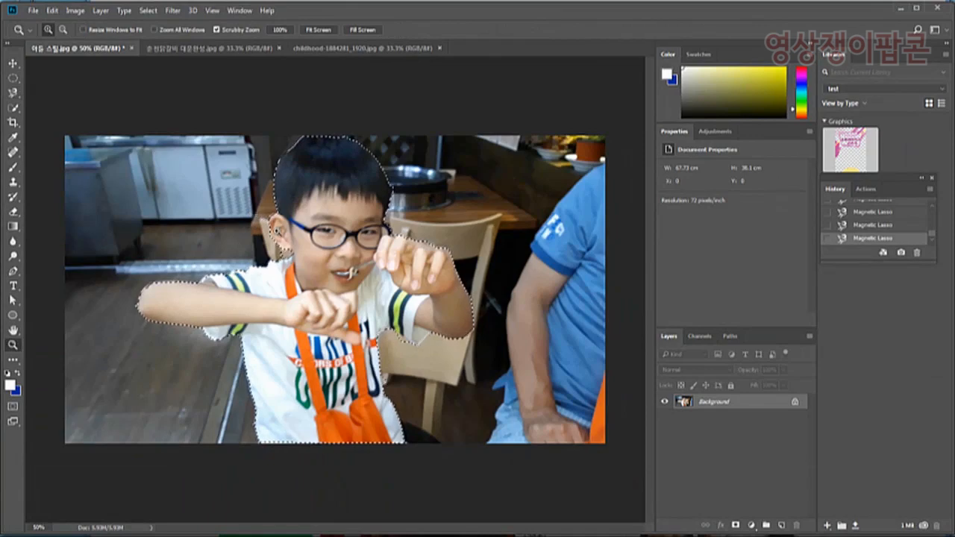
pyautogui.moveTo(253, 220); pyautogui.dragTo(304, 308)
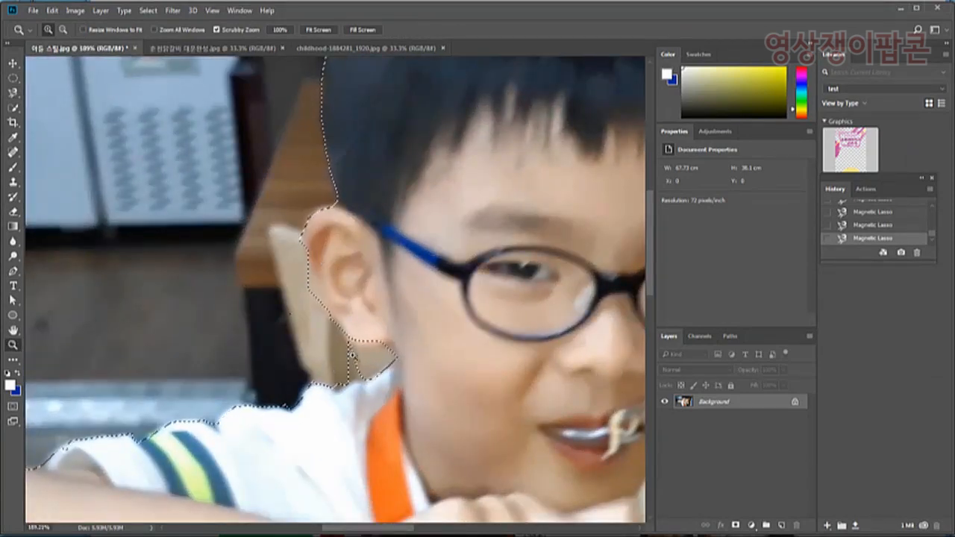
pyautogui.click(13, 93)
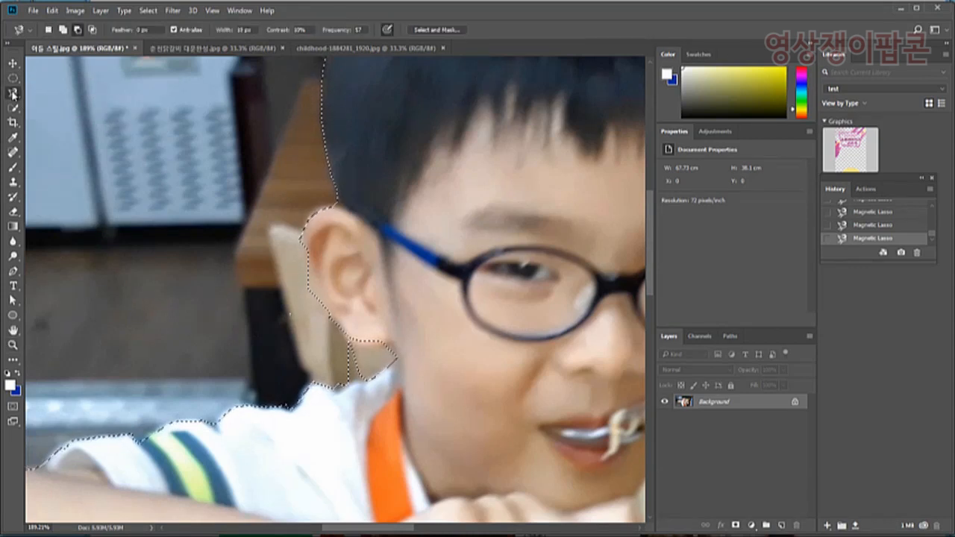
pyautogui.click(76, 30)
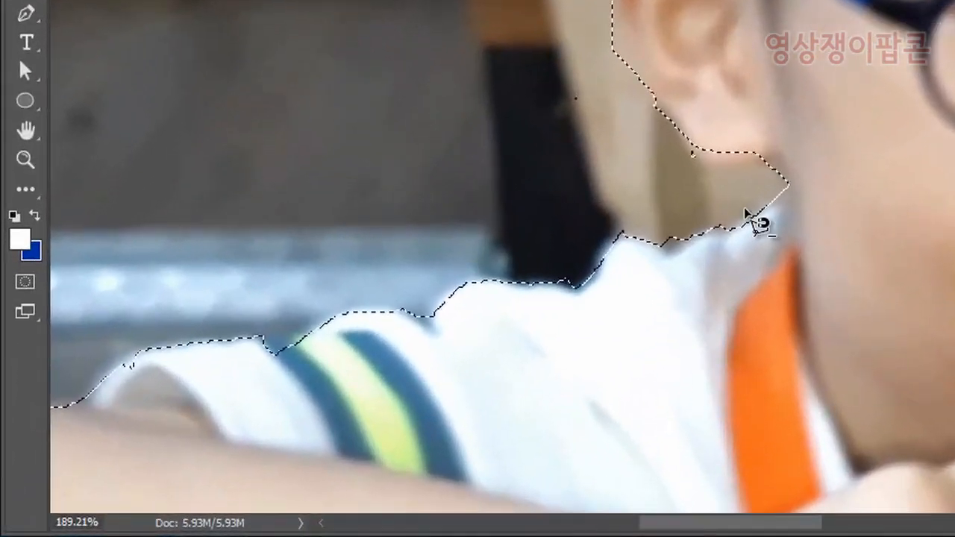
pyautogui.click(687, 179)
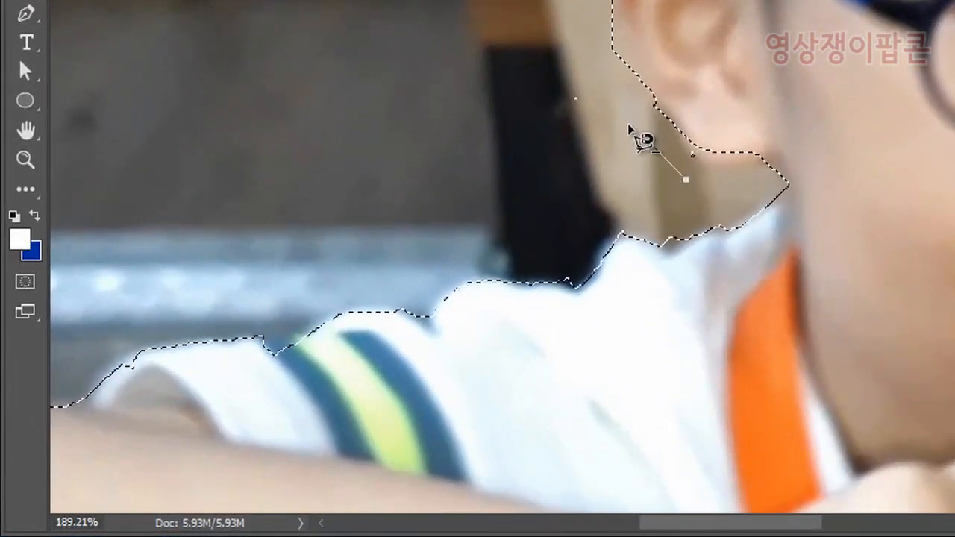
pyautogui.click(627, 124)
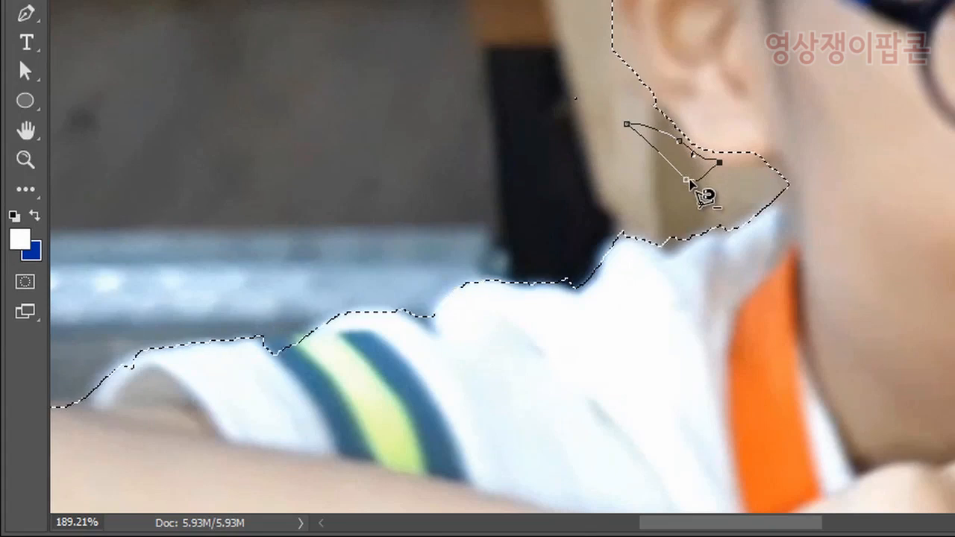
pyautogui.click(687, 181)
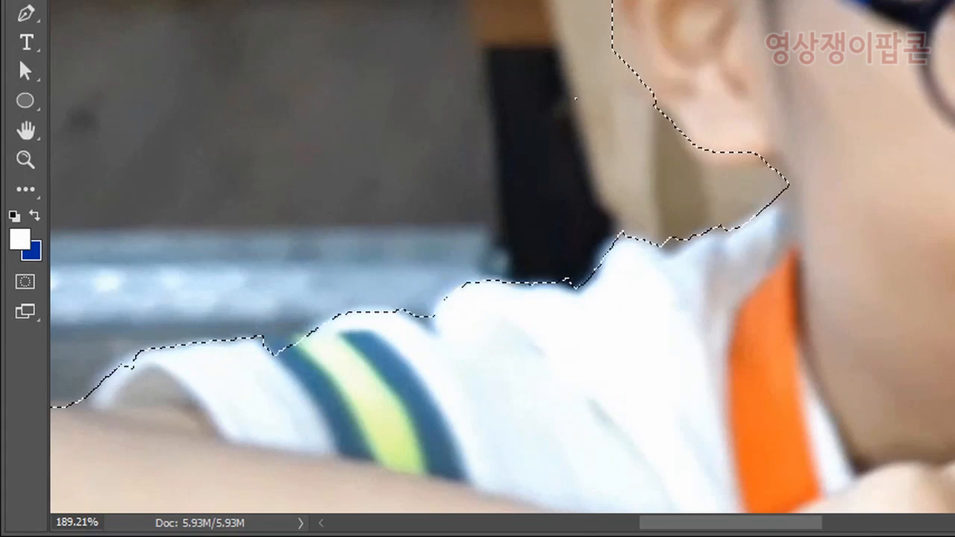
pyautogui.click(24, 159)
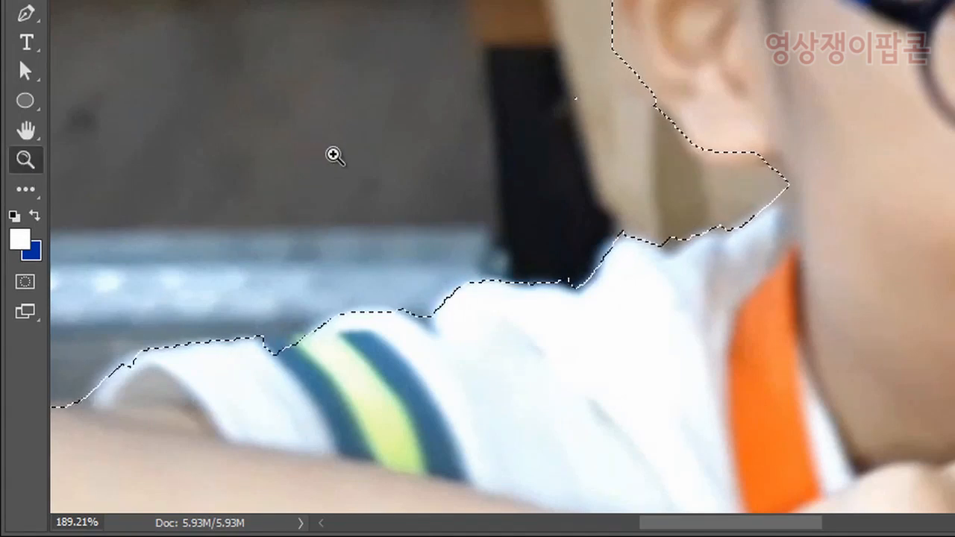
# - Copy the selected boy and paste him onto a new layer above the Background
pyautogui.keyDown('alt'); pyautogui.click(657, 125); pyautogui.keyUp('alt')
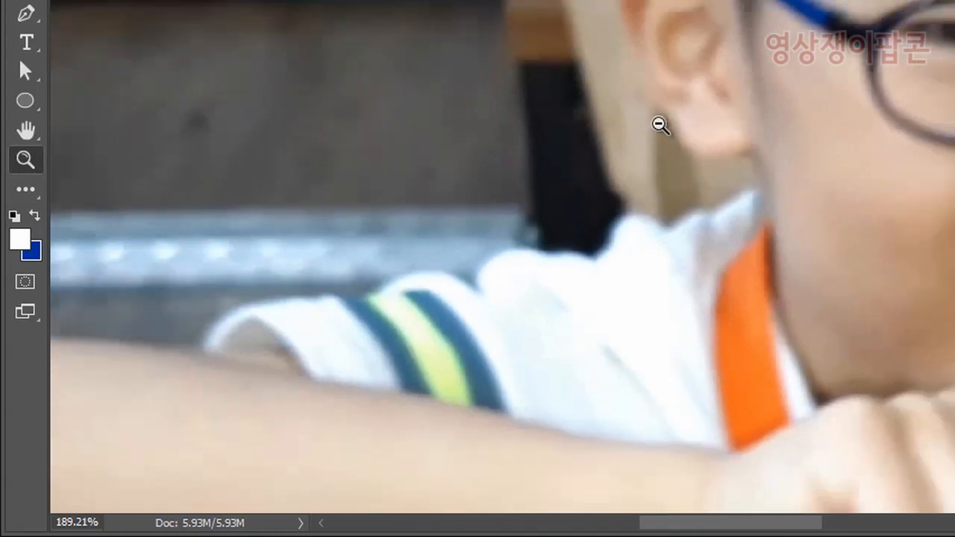
pyautogui.keyDown('alt'); pyautogui.click(654, 127); pyautogui.keyUp('alt')
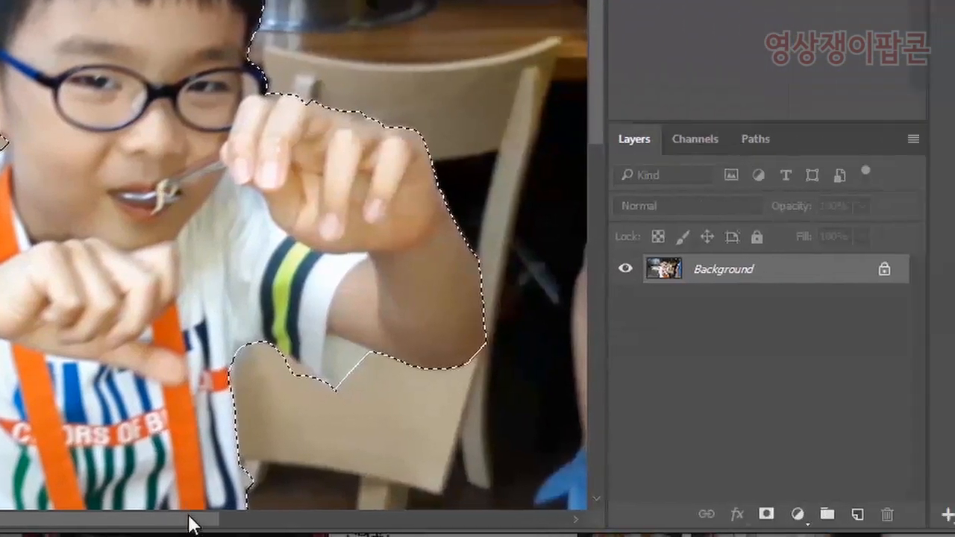
pyautogui.moveTo(883, 523); pyautogui.dragTo(952, 523)
pyautogui.moveTo(393, 527); pyautogui.dragTo(366, 527)
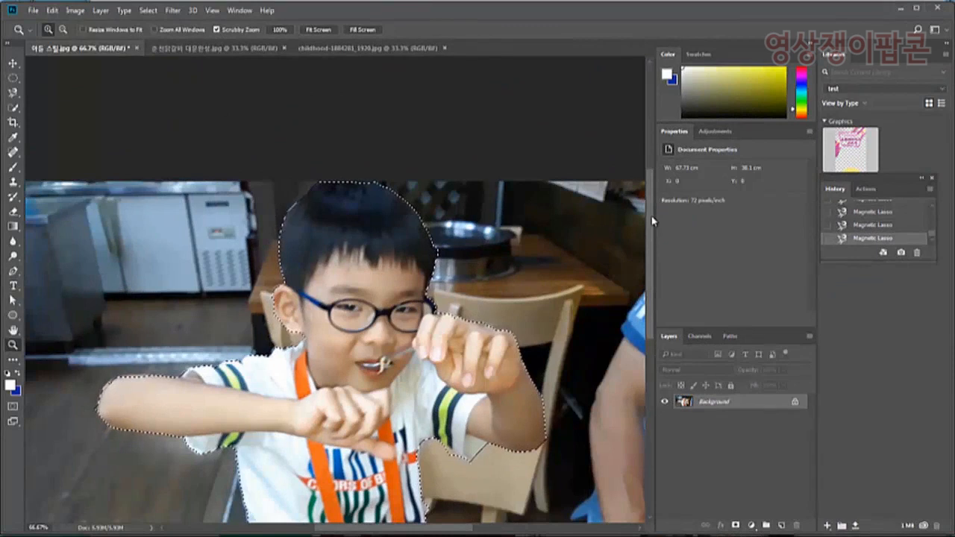
pyautogui.moveTo(651, 217); pyautogui.dragTo(651, 264)
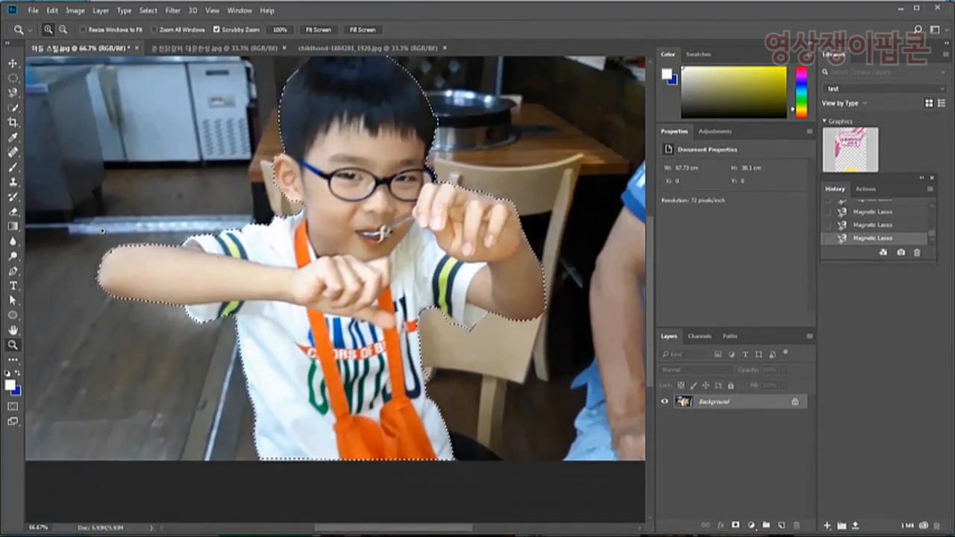
pyautogui.click(13, 64)
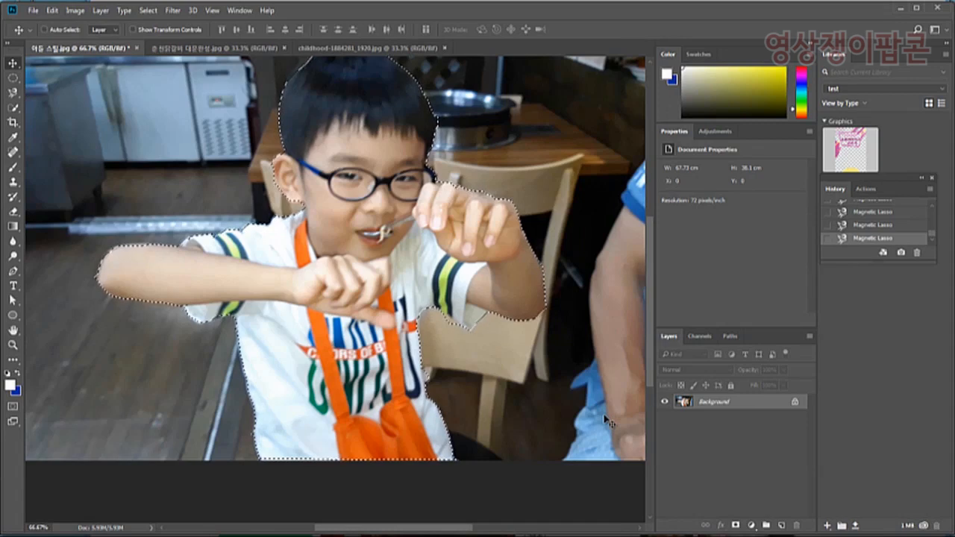
pyautogui.hotkey('ctrl', 'c')
pyautogui.hotkey('ctrl', 'v')
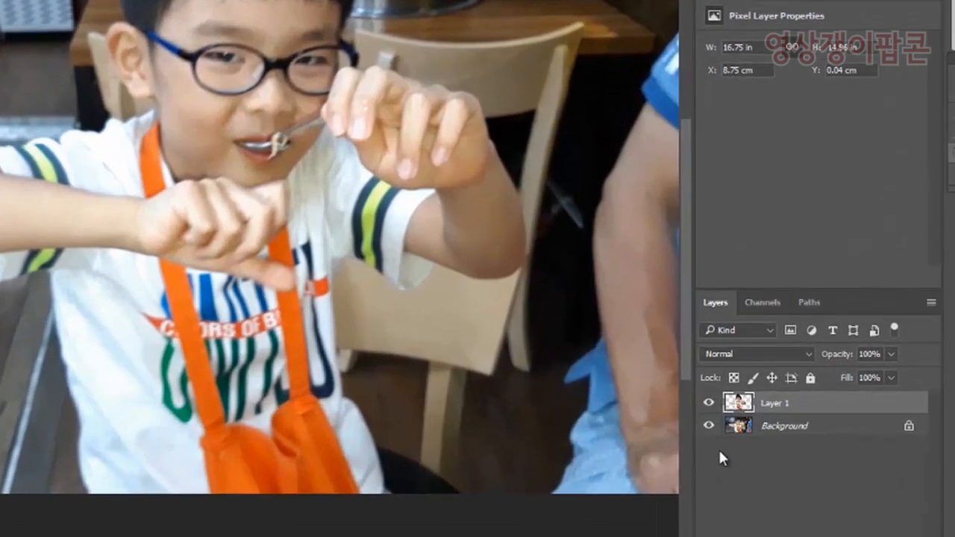
pyautogui.moveTo(833, 443)
pyautogui.mouseDown()
pyautogui.moveTo(707, 384)
pyautogui.moveTo(648, 340)
pyautogui.mouseUp()
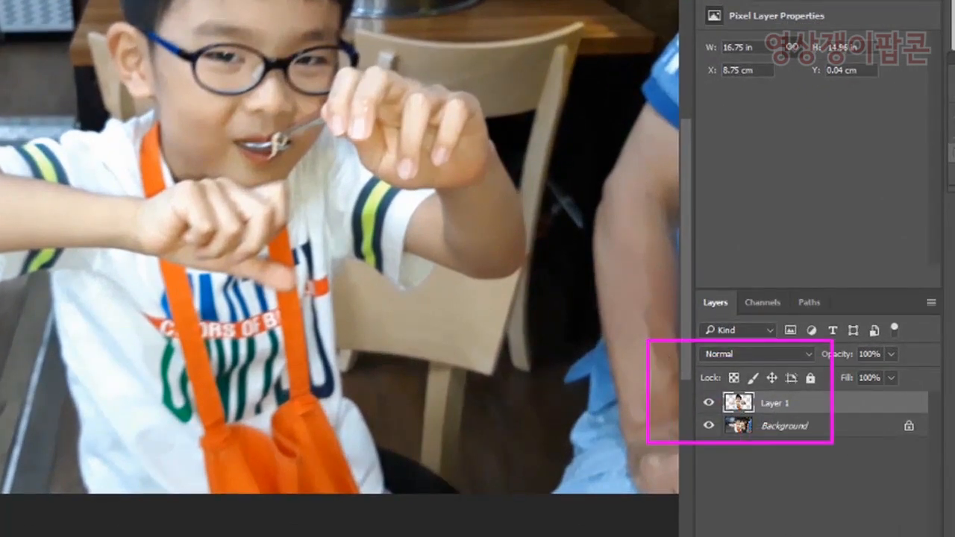
pyautogui.press('Escape')
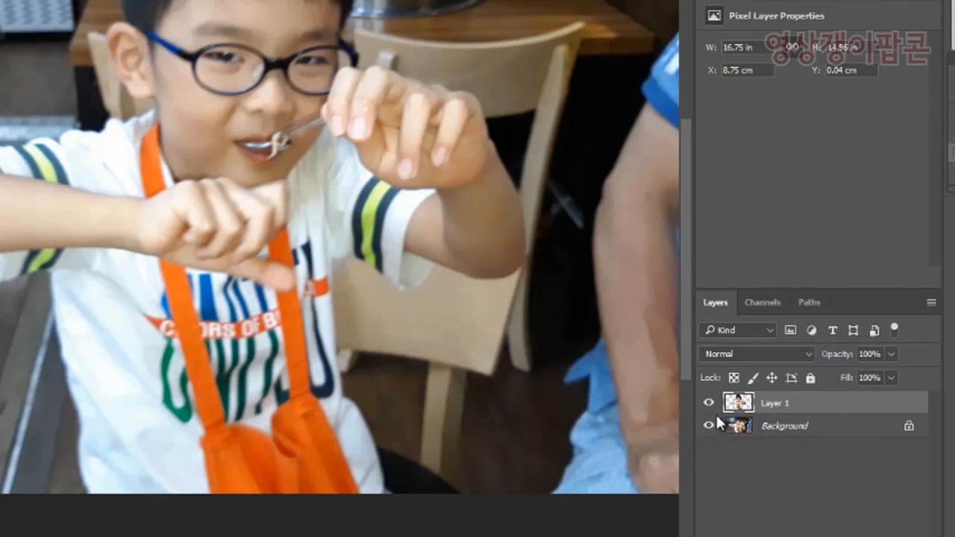
# - Check Layer 1 by toggling its visibility, and hide the Background layer to isolate the boy's cutout
pyautogui.click(710, 404)
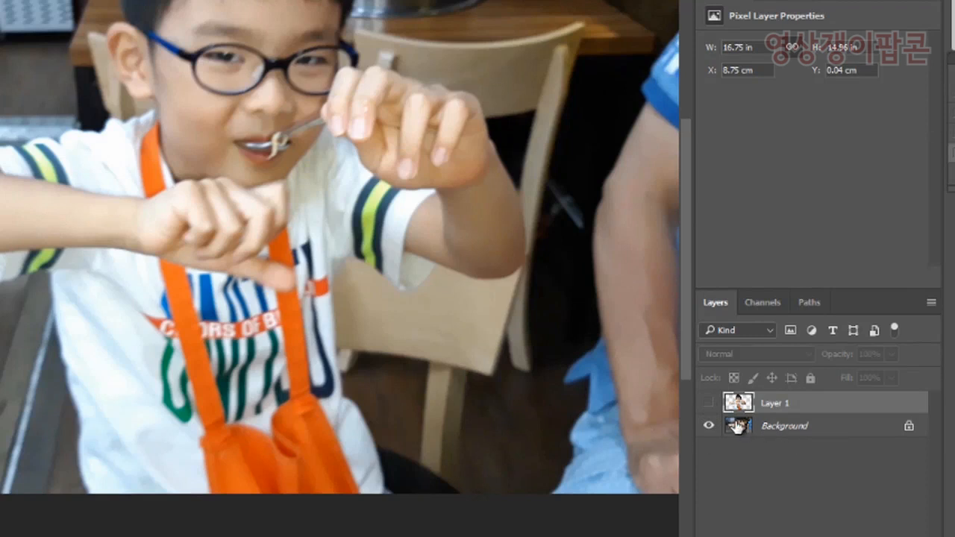
pyautogui.click(710, 405)
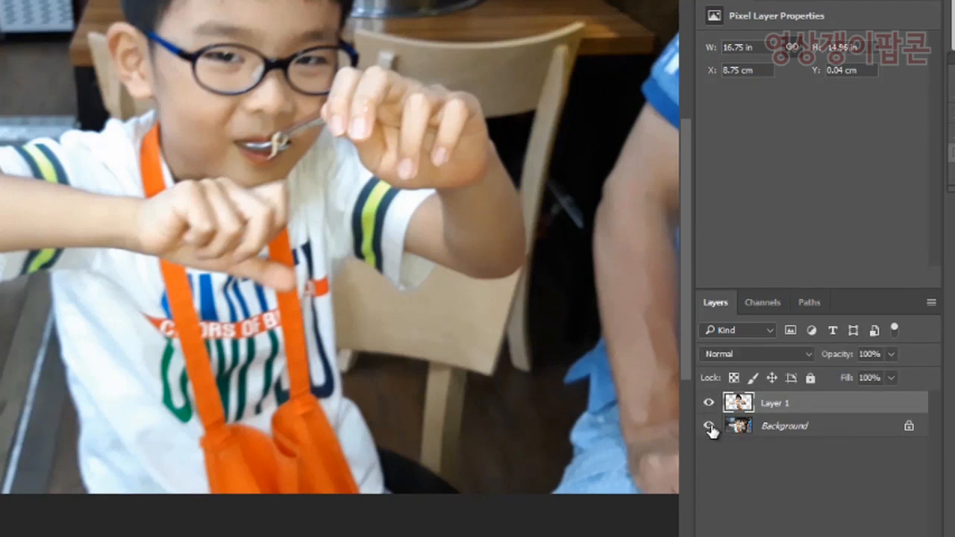
pyautogui.click(710, 426)
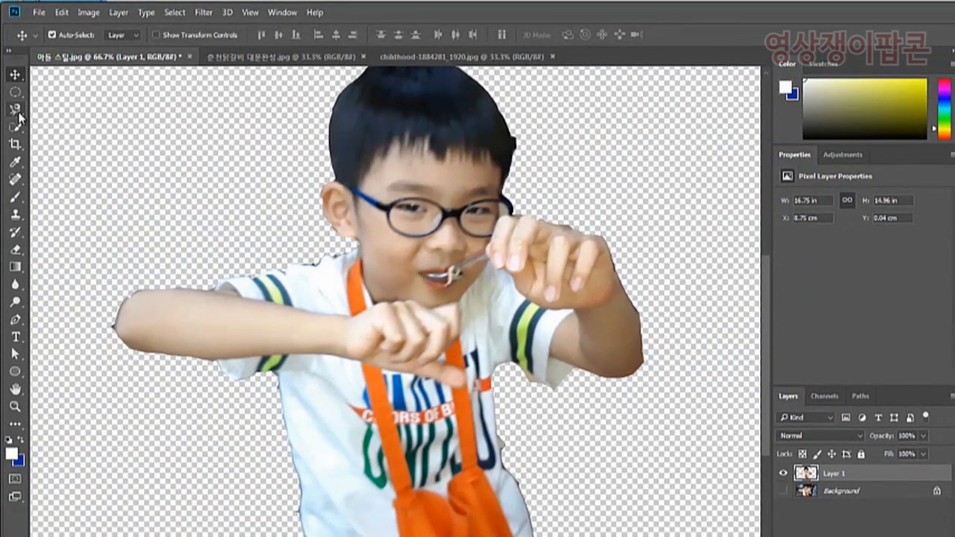
# - Enclose the dark leftover edge at the boy's elbow with the Magnetic Lasso and delete it
pyautogui.click(18, 114)
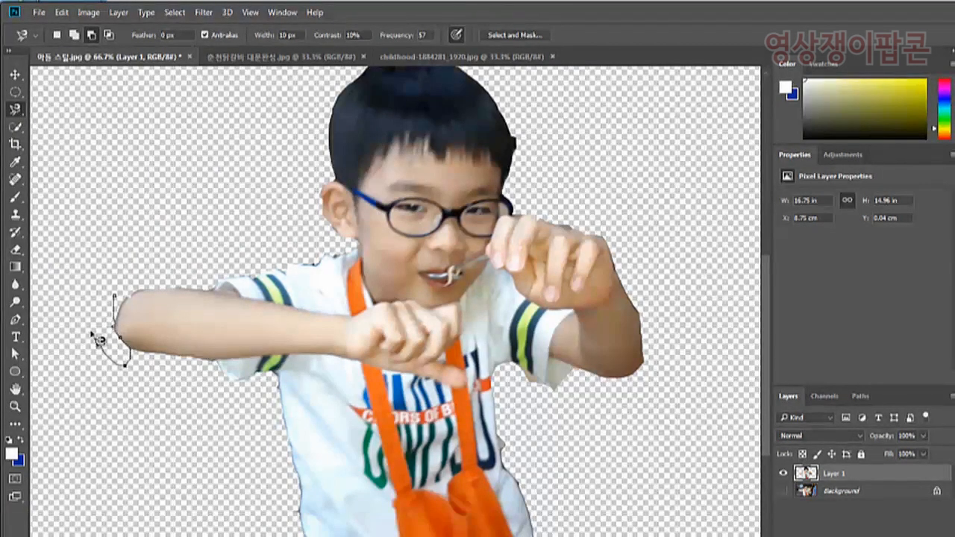
pyautogui.click(123, 301)
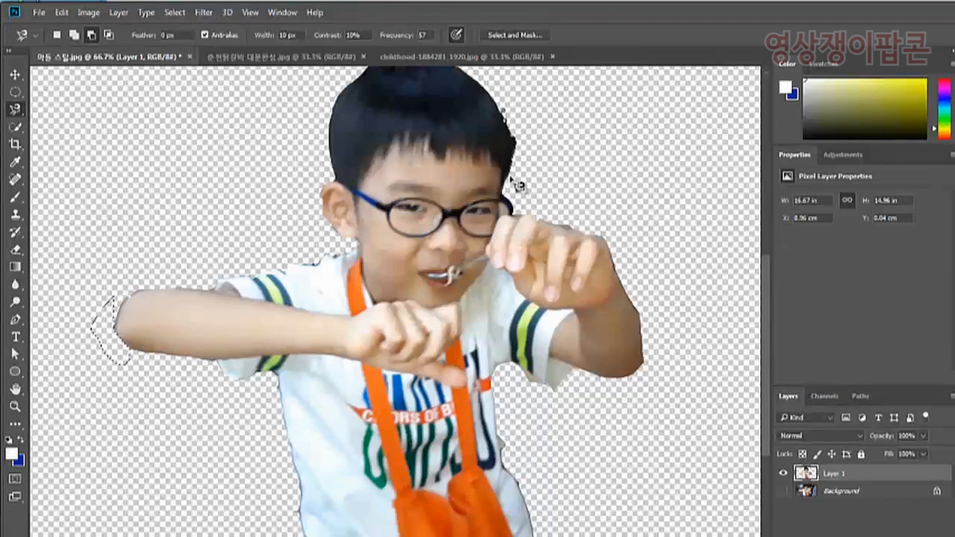
# - Try to select the dark bit protruding beside the boy's hair with the Magnetic Lasso
pyautogui.click(503, 114)
pyautogui.click(558, 158)
pyautogui.click(557, 158)
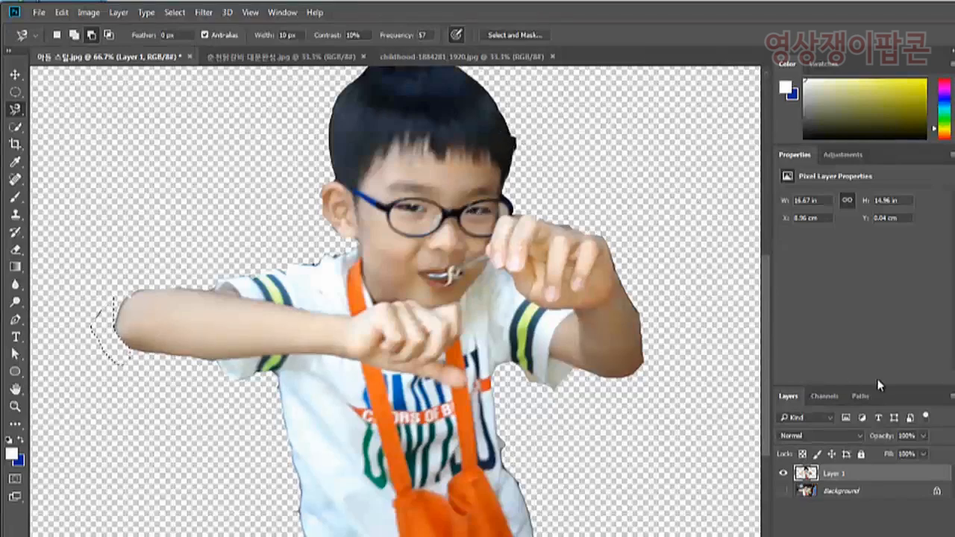
# - Look at the boy's white outline in the finished thumbnail 춘천닭갈비 대문완성.jpg and return to the cutout document
pyautogui.click(14, 75)
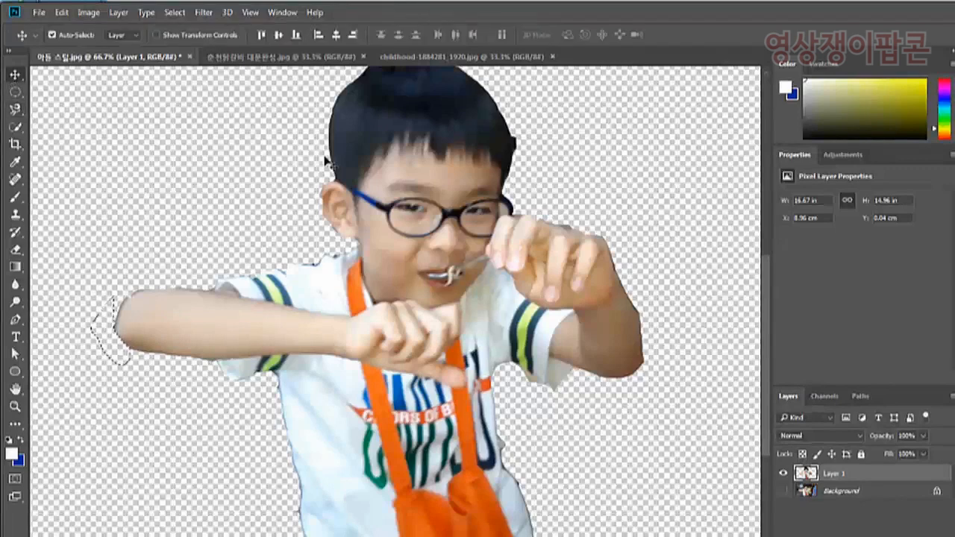
pyautogui.click(261, 56)
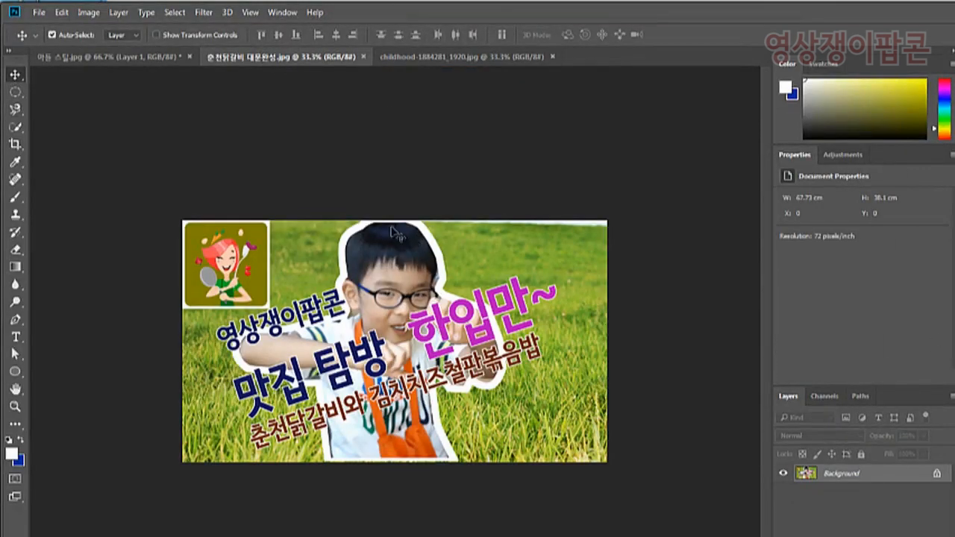
pyautogui.click(96, 56)
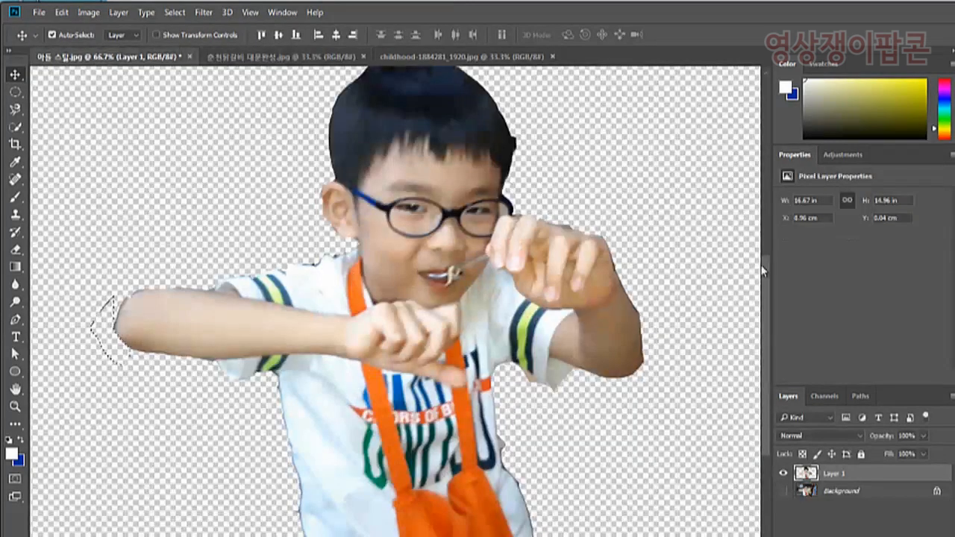
# - Add a 13 px white stroke outside the boy's cutout at Normal blending and 100% opacity
pyautogui.click(62, 11)
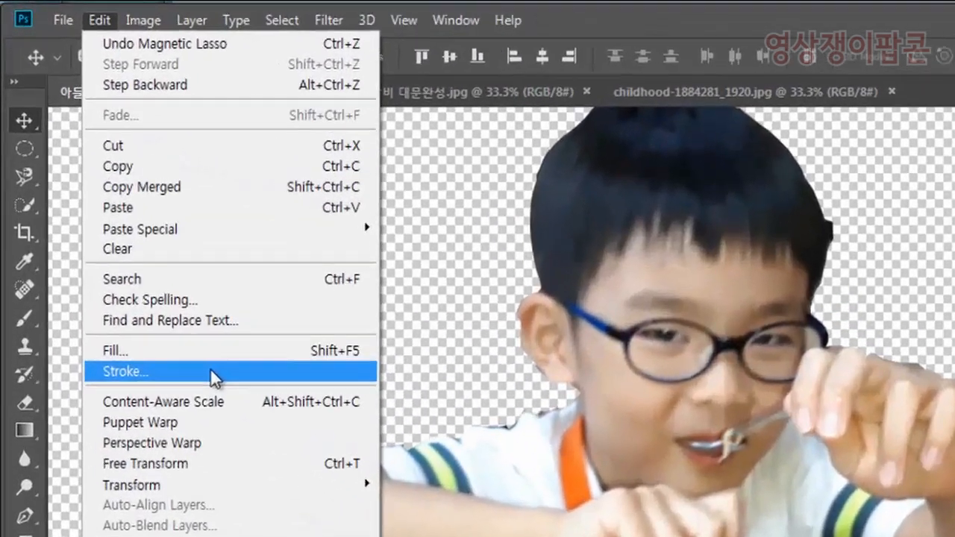
pyautogui.click(130, 230)
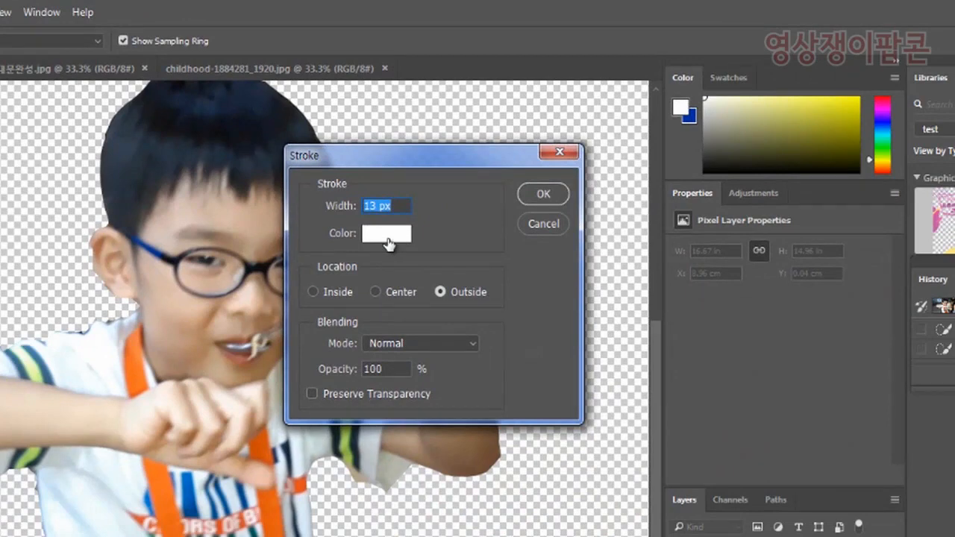
pyautogui.click(386, 238)
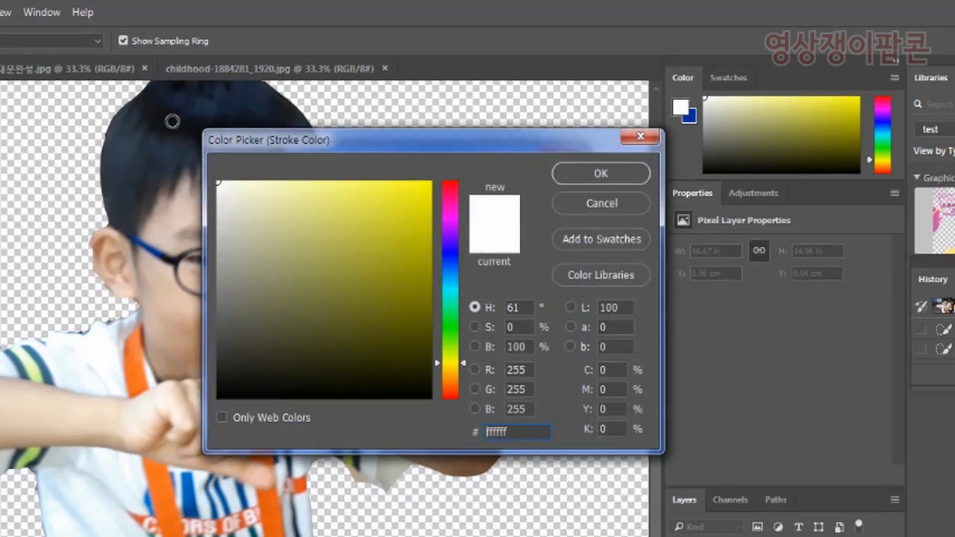
pyautogui.click(602, 171)
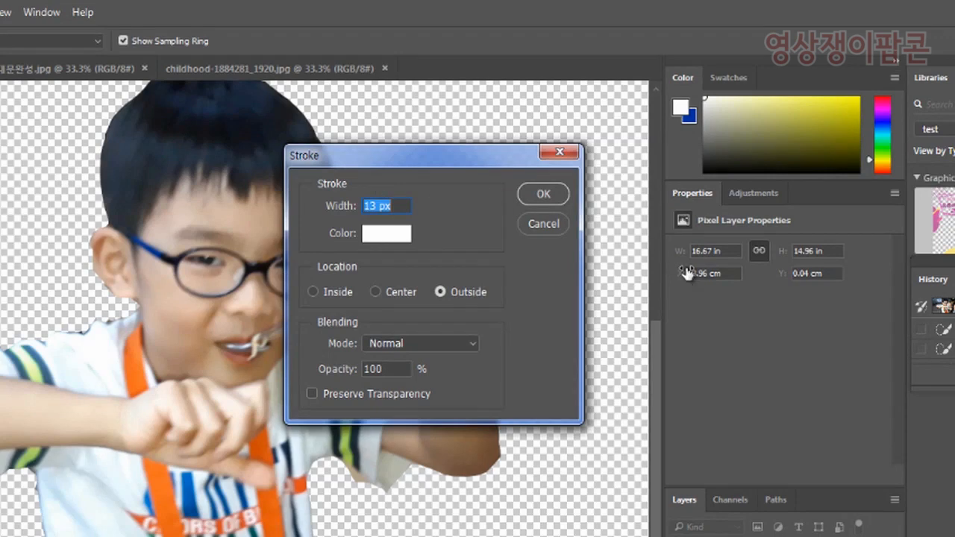
pyautogui.click(549, 193)
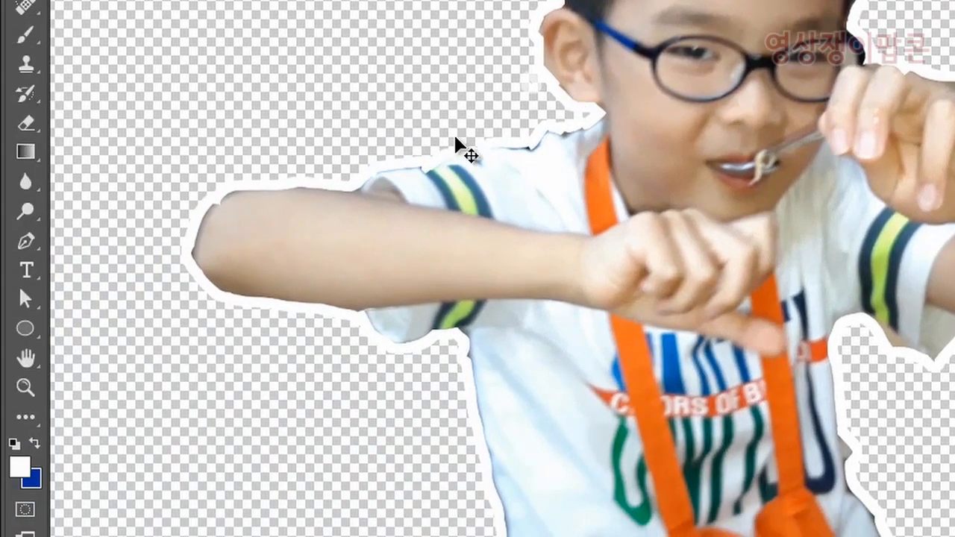
# - Compare the cutout's white outline close up with the outline in the finished thumbnail 춘천닭갈비 대문완성.jpg
pyautogui.click(25, 388)
pyautogui.moveTo(478, 73); pyautogui.dragTo(518, 109)
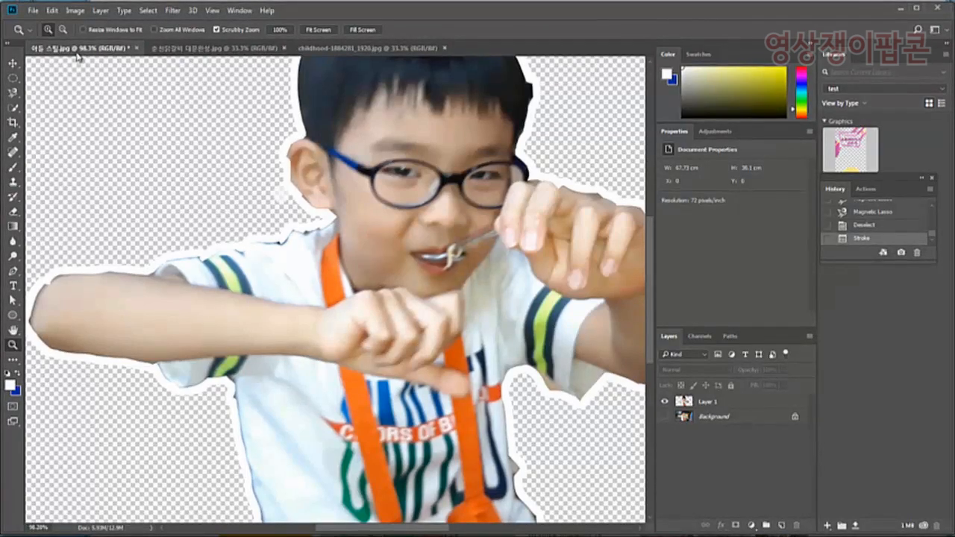
pyautogui.click(202, 50)
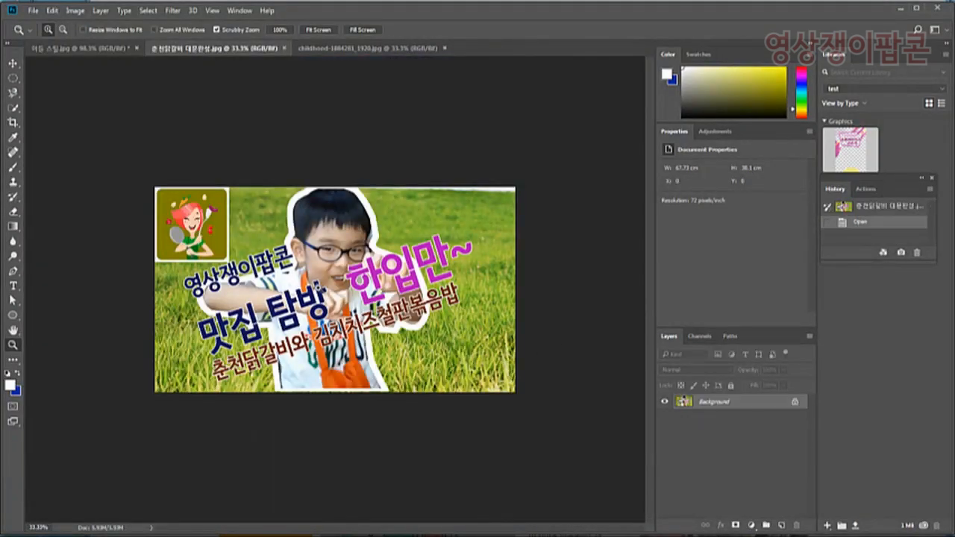
pyautogui.click(318, 288)
pyautogui.click(318, 288)
pyautogui.click(318, 287)
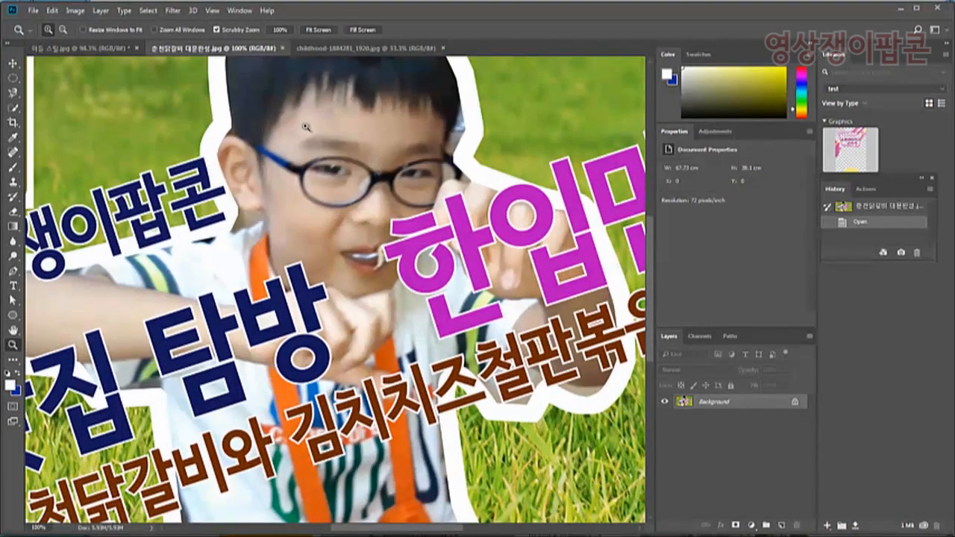
pyautogui.click(96, 49)
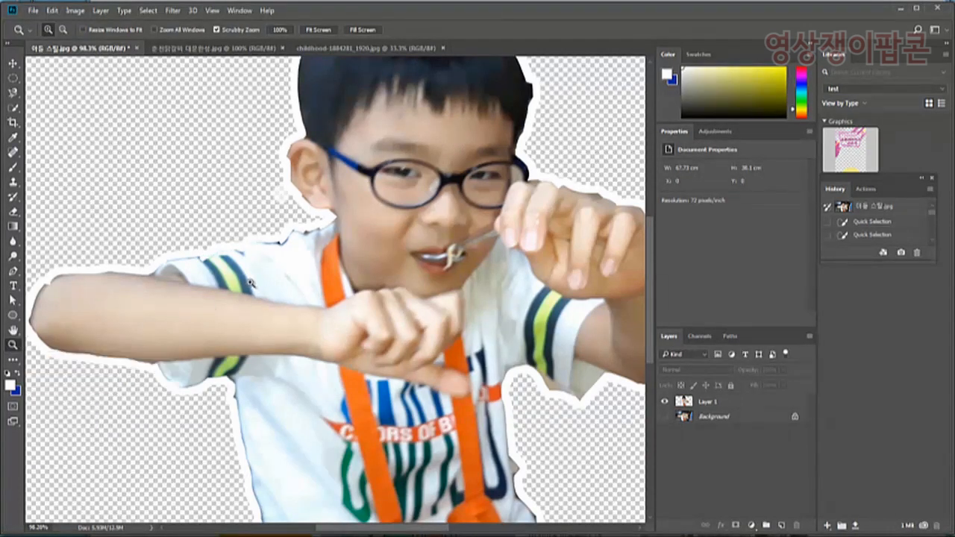
pyautogui.press('alt')
pyautogui.keyDown('alt'); pyautogui.click(190, 280); pyautogui.keyUp('alt')
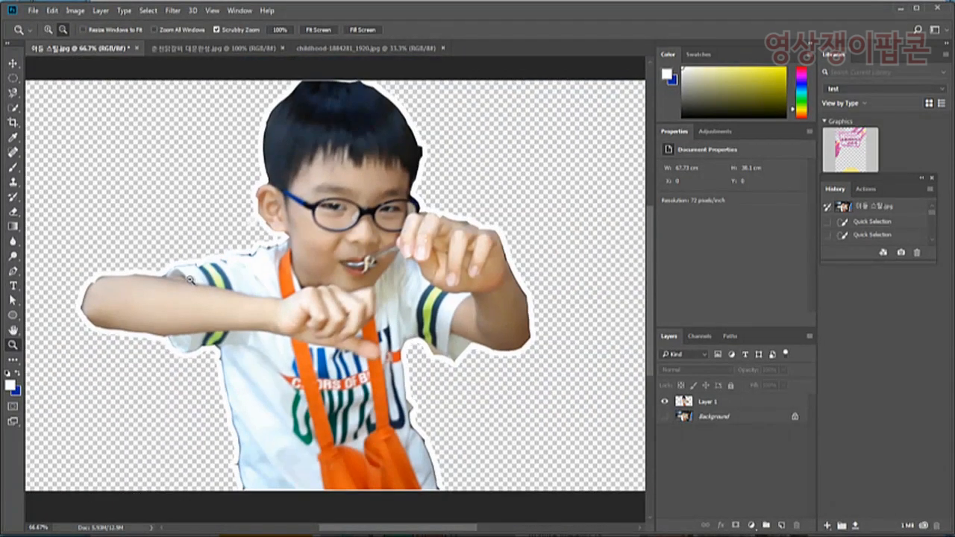
# - Clear the existing selection in childhood-1884281_1920.jpg, select the whole grass field image and copy it
pyautogui.click(366, 50)
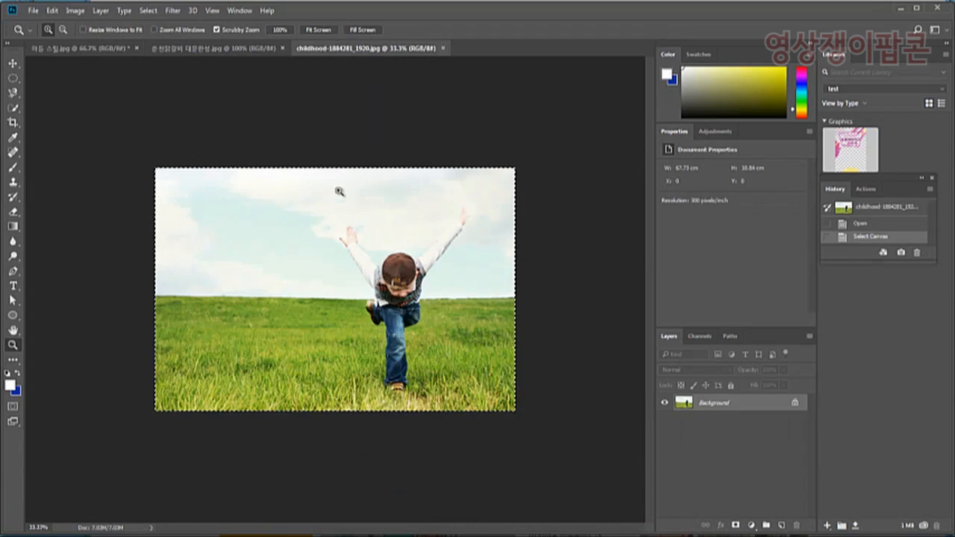
pyautogui.hotkey('ctrl', 'd')
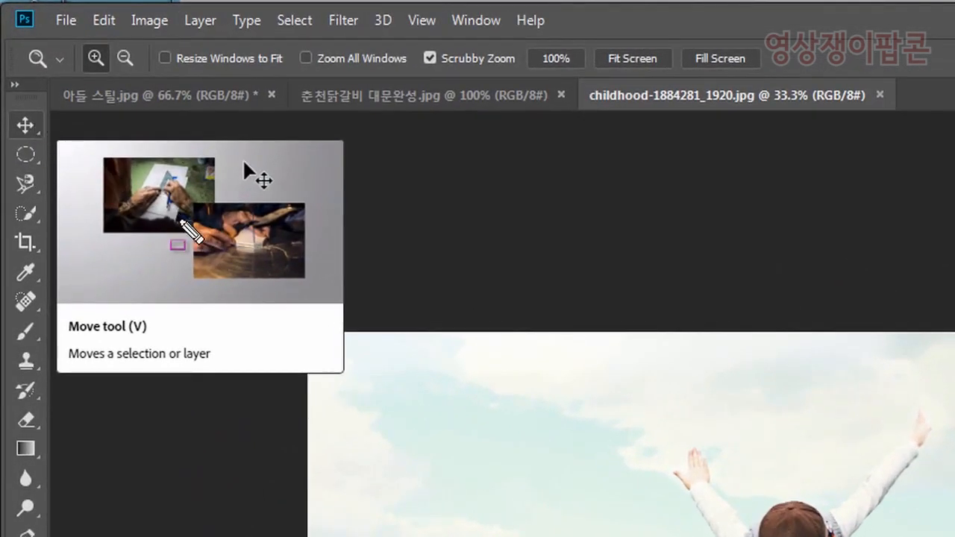
pyautogui.moveTo(179, 220); pyautogui.dragTo(0, 91)
pyautogui.press('Escape')
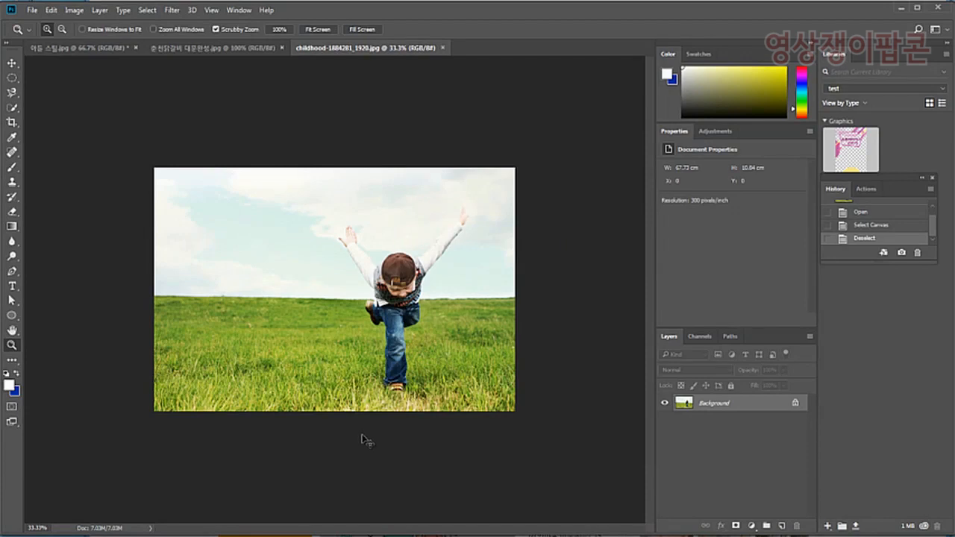
pyautogui.hotkey('ctrl', 'a')
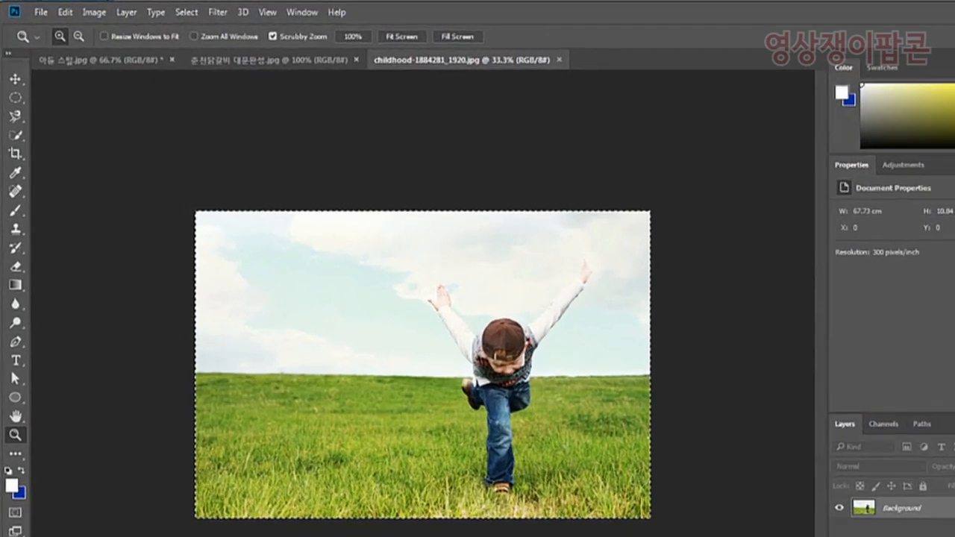
pyautogui.click(67, 12)
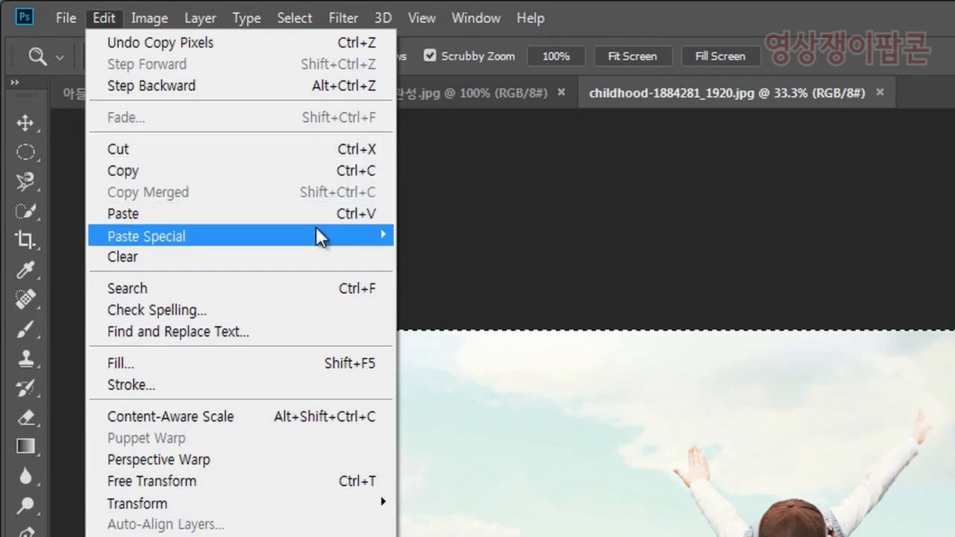
pyautogui.click(704, 227)
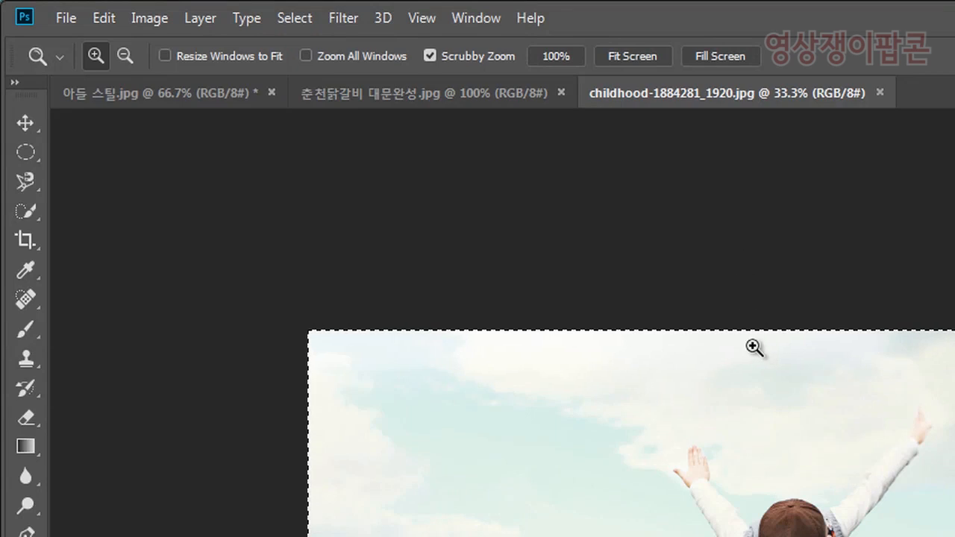
# - Paste the copied grass field image into the cutout document 아들 스틸.jpg as a new layer above the boy's Layer 1
pyautogui.click(171, 97)
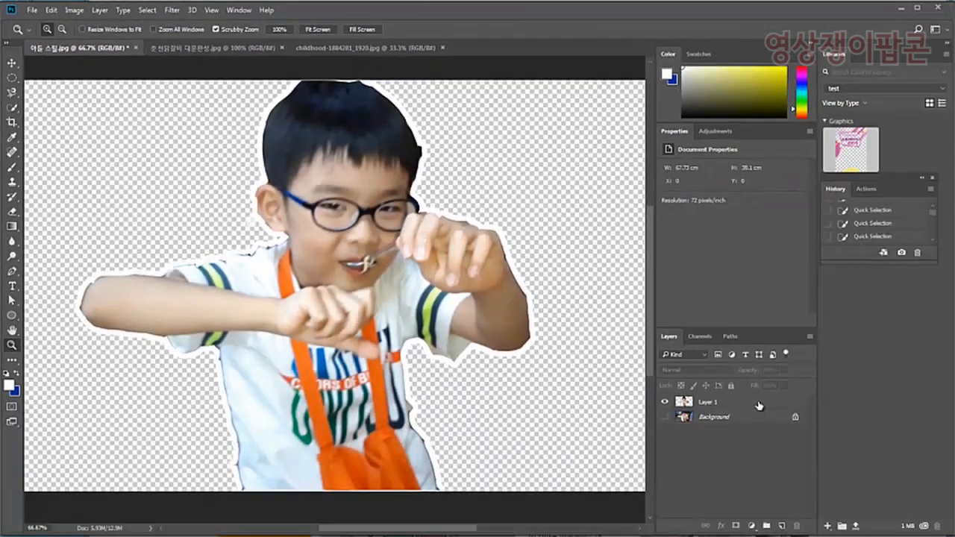
pyautogui.click(759, 403)
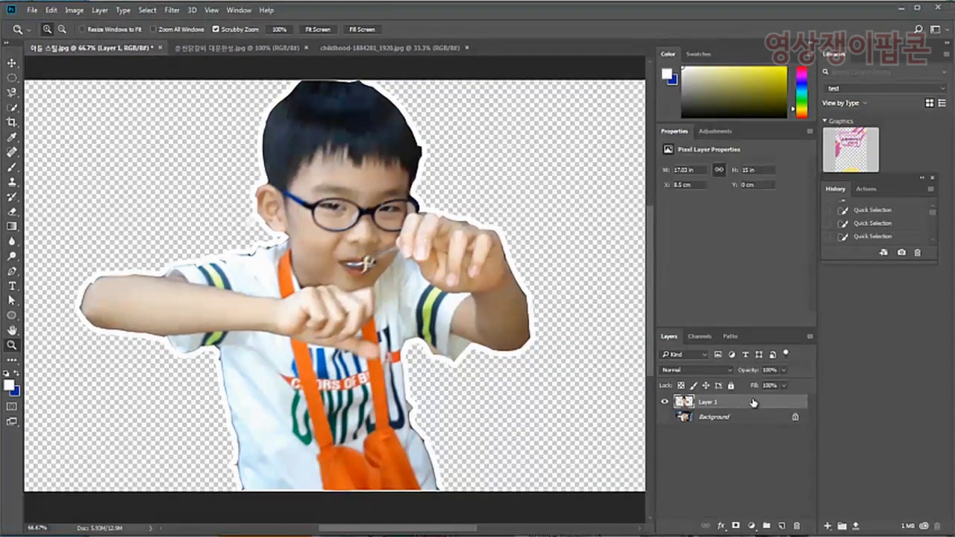
pyautogui.hotkey('ctrl', 'v')
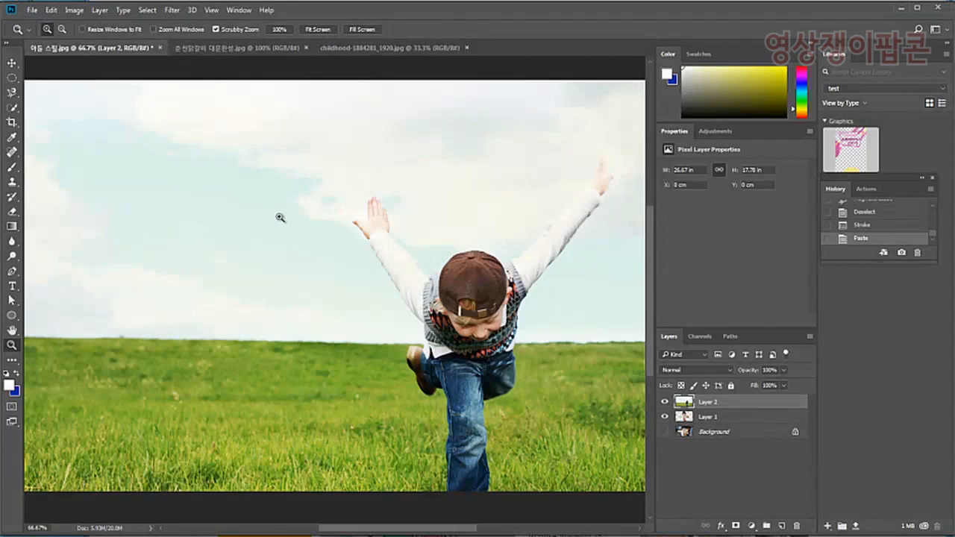
pyautogui.keyDown('alt'); pyautogui.click(345, 330); pyautogui.keyUp('alt')
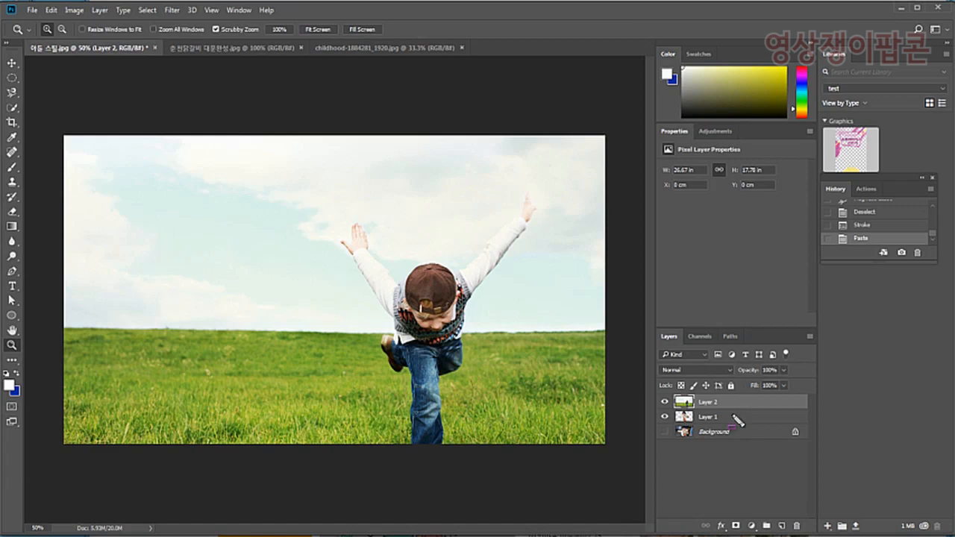
# - Move the grass field layer below the boy's cutout layer so it becomes his background
pyautogui.moveTo(722, 370); pyautogui.dragTo(765, 441)
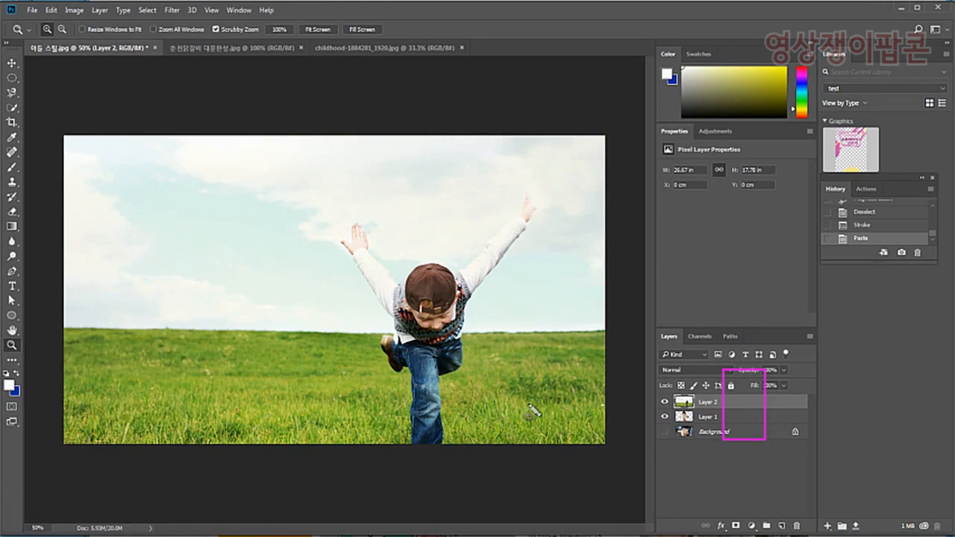
pyautogui.press('Escape')
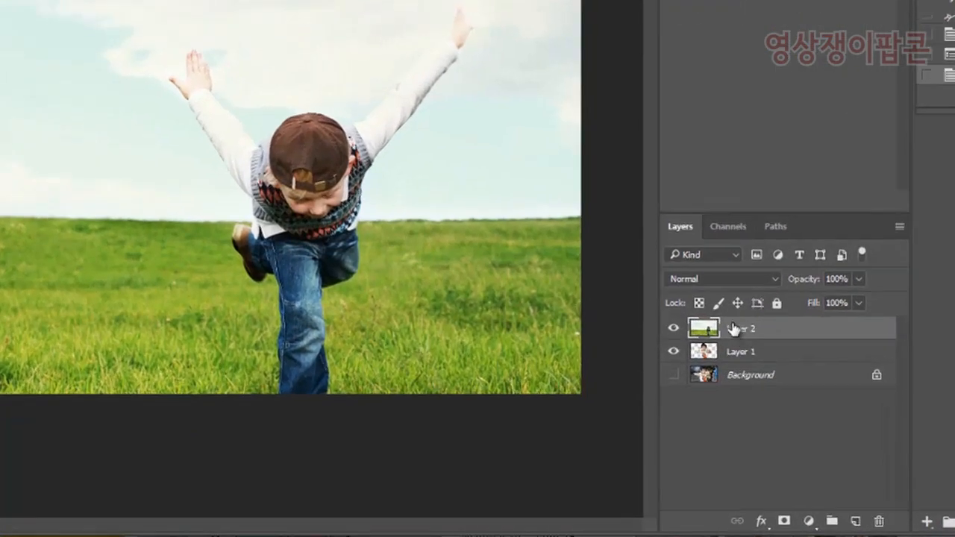
pyautogui.moveTo(734, 328); pyautogui.dragTo(734, 351)
pyautogui.moveTo(758, 302); pyautogui.dragTo(758, 308)
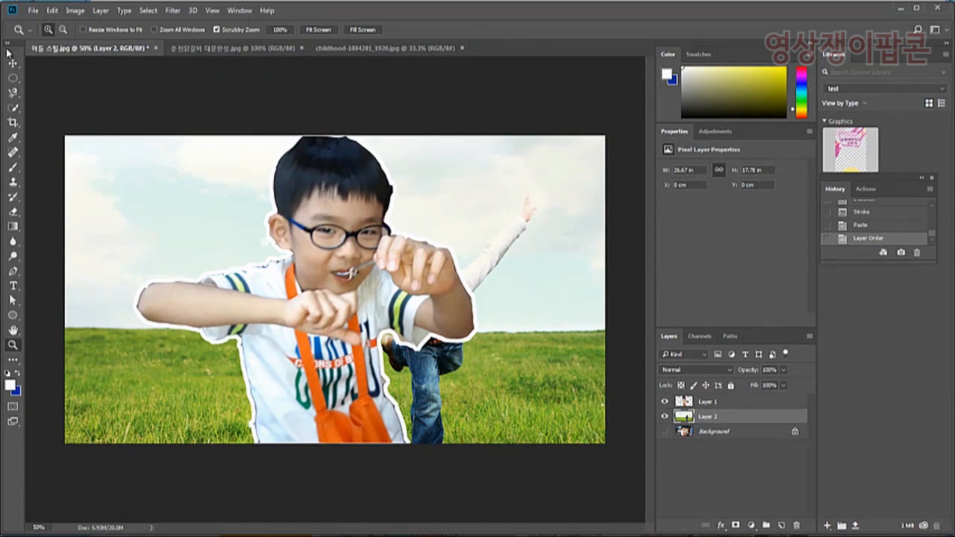
pyautogui.press('alt')
pyautogui.keyDown('alt'); pyautogui.click(358, 319); pyautogui.keyUp('alt')
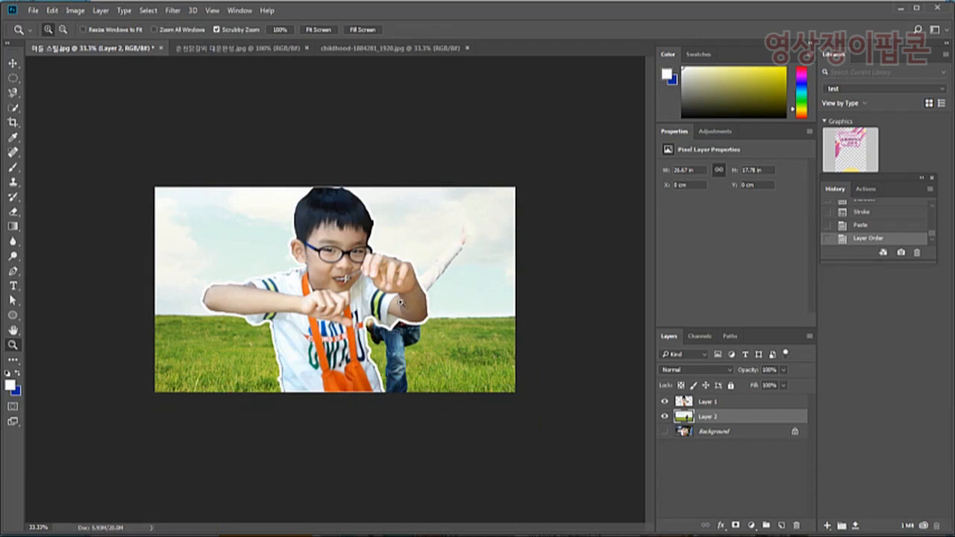
# - Look at the grass background in the whole finished thumbnail 춘천닭갈비 대문완성.jpg and return to the cutout document with the grass layer active
pyautogui.click(12, 66)
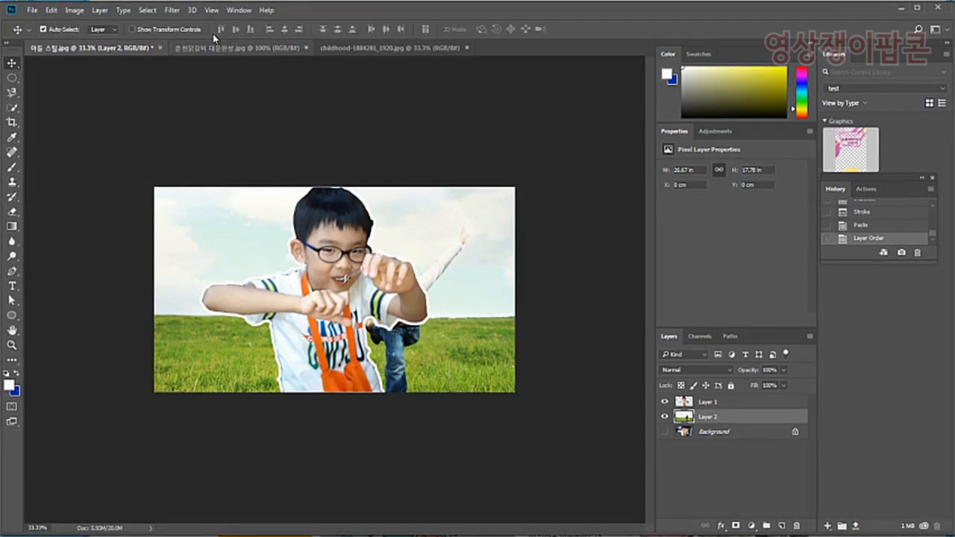
pyautogui.keyDown('ctrl'); pyautogui.click(763, 412); pyautogui.keyUp('ctrl')
pyautogui.click(761, 417)
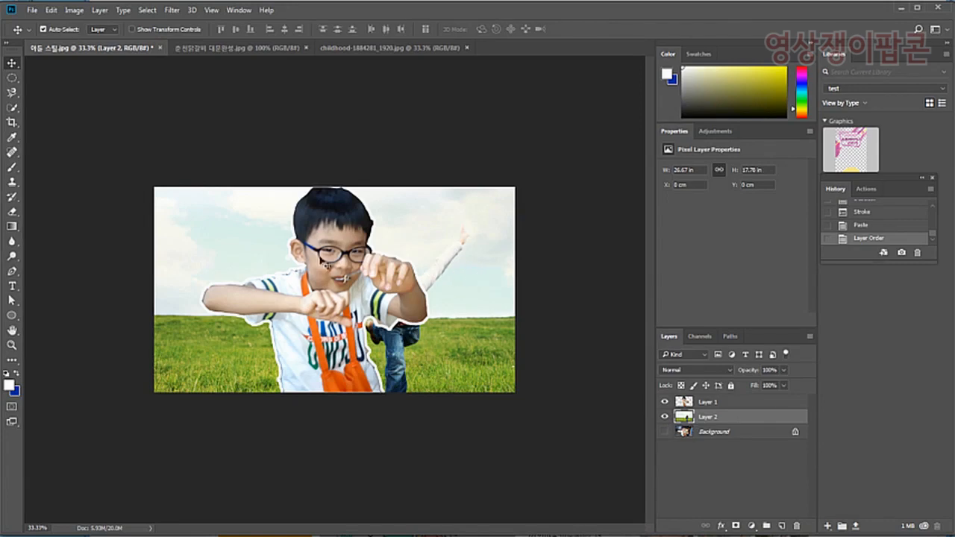
pyautogui.click(207, 49)
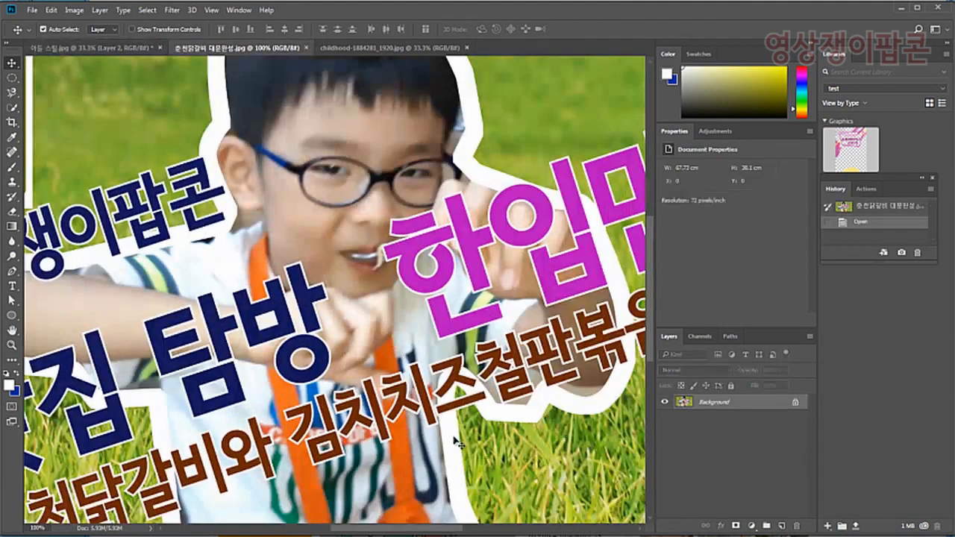
pyautogui.click(12, 346)
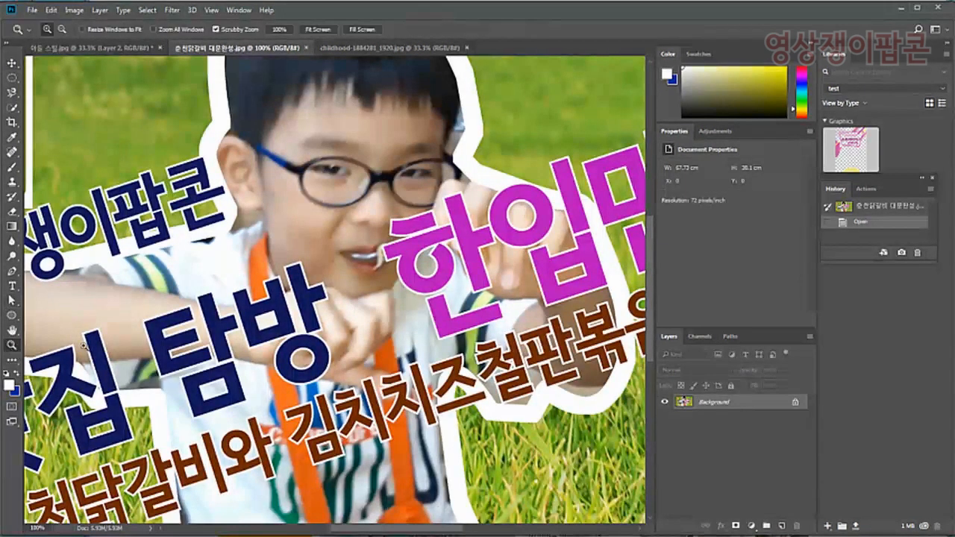
pyautogui.keyDown('alt'); pyautogui.click(561, 272); pyautogui.keyUp('alt')
pyautogui.keyDown('alt'); pyautogui.click(561, 272); pyautogui.keyUp('alt')
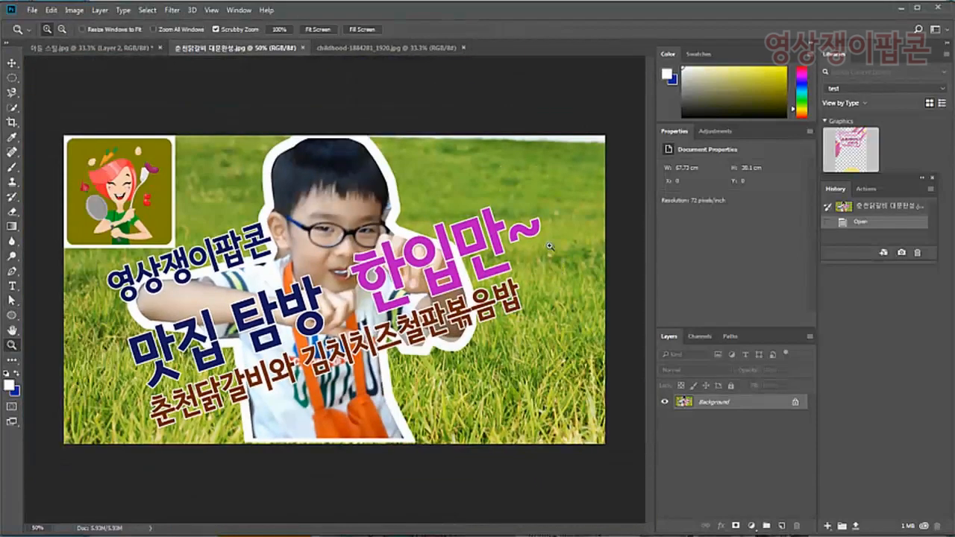
pyautogui.click(13, 64)
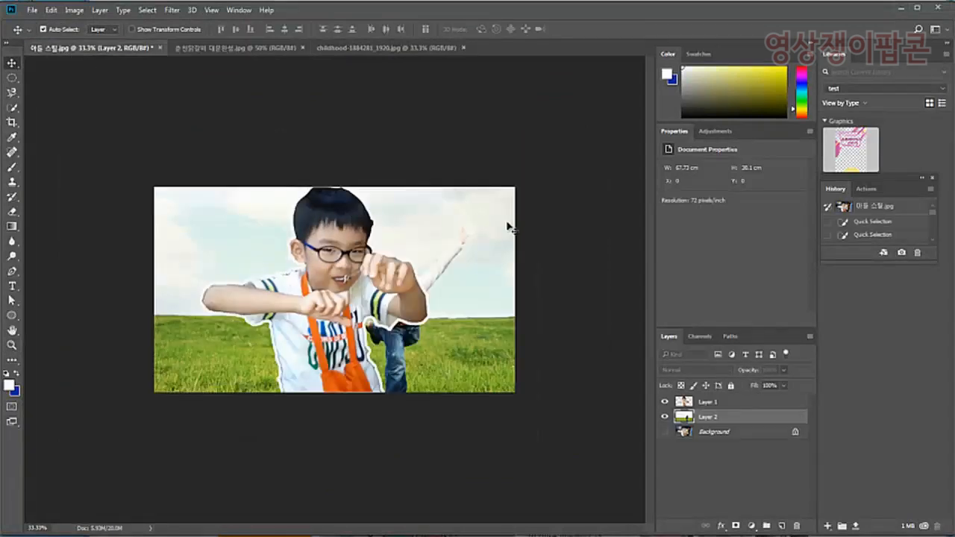
pyautogui.click(70, 48)
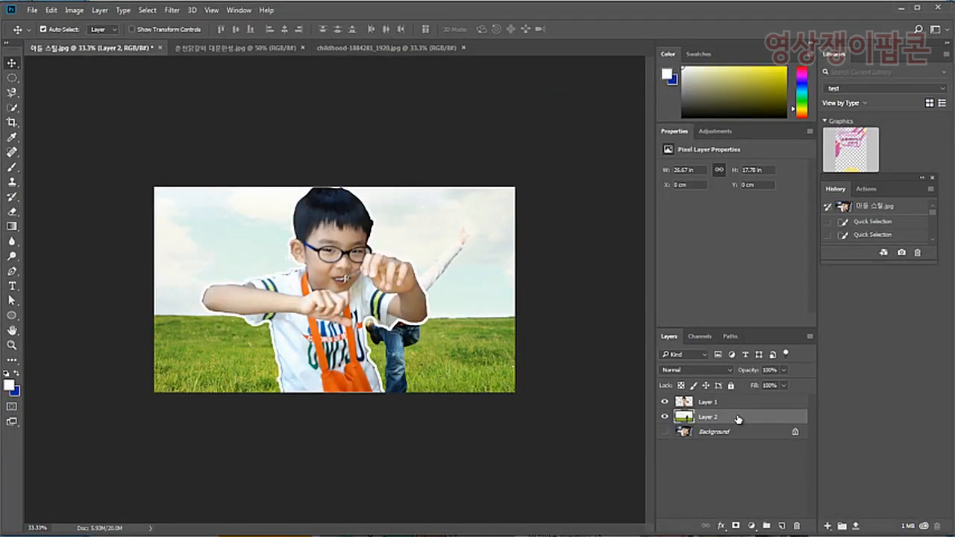
# - Free-transform the grass field layer to about 208% and position it so the running child lies outside the canvas
pyautogui.click(51, 11)
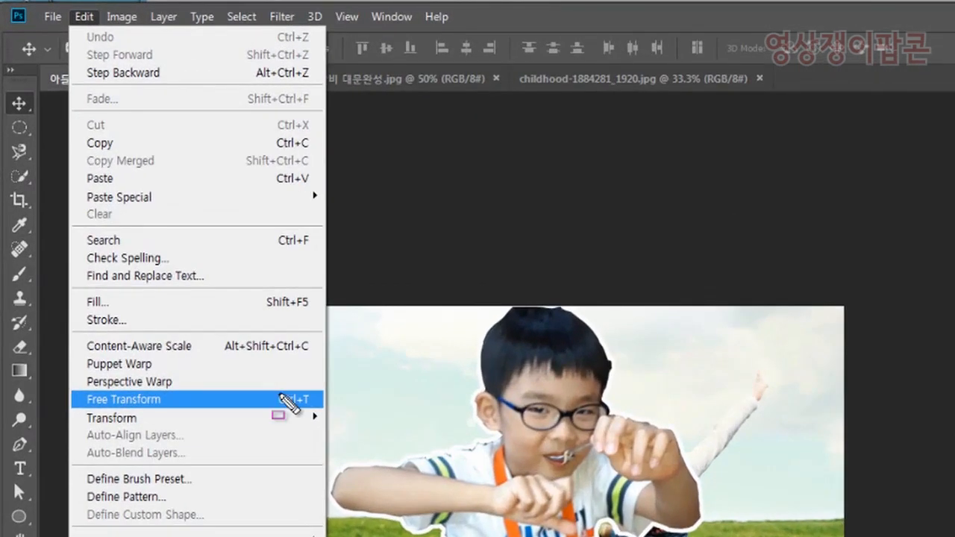
pyautogui.moveTo(351, 440)
pyautogui.mouseDown()
pyautogui.moveTo(120, 367)
pyautogui.moveTo(58, 336)
pyautogui.mouseUp()
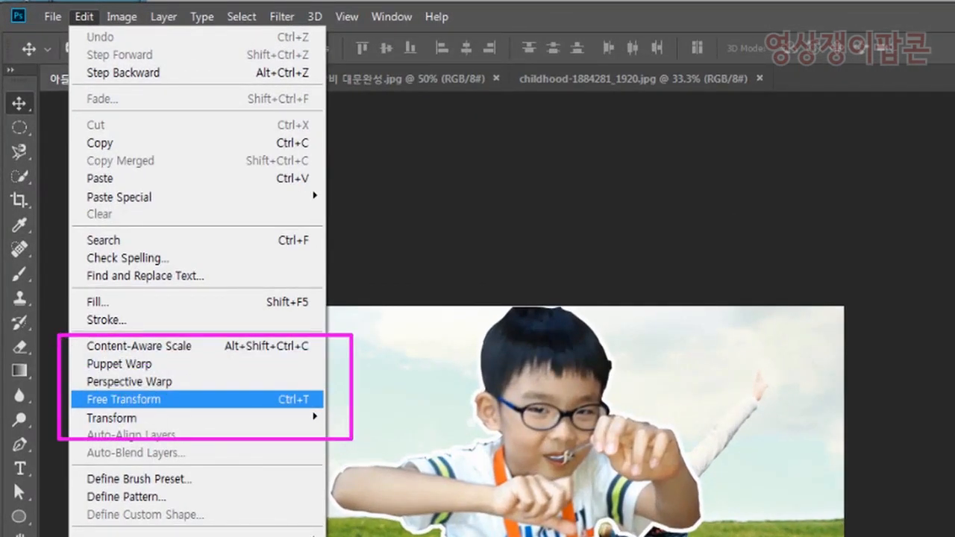
pyautogui.moveTo(119, 74); pyautogui.dragTo(72, 6)
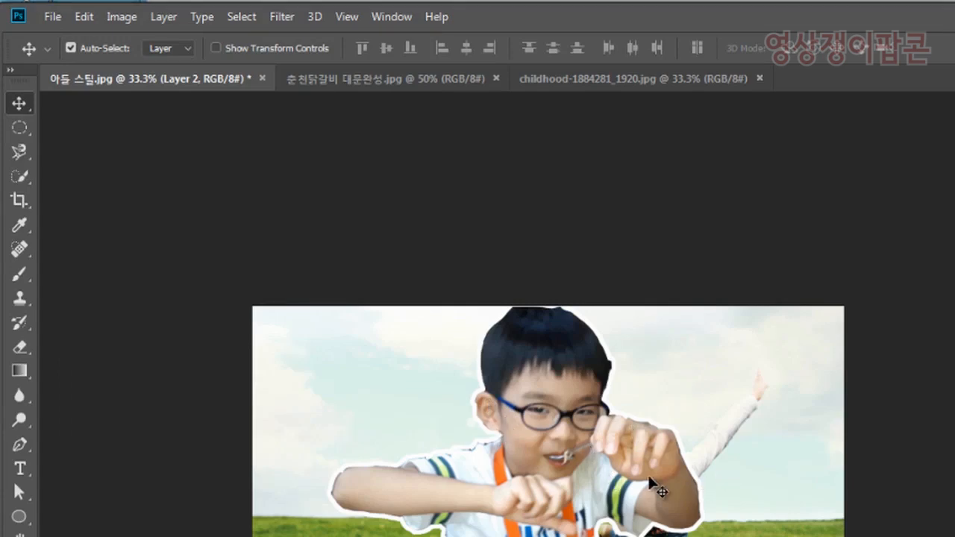
pyautogui.hotkey('ctrl', 't')
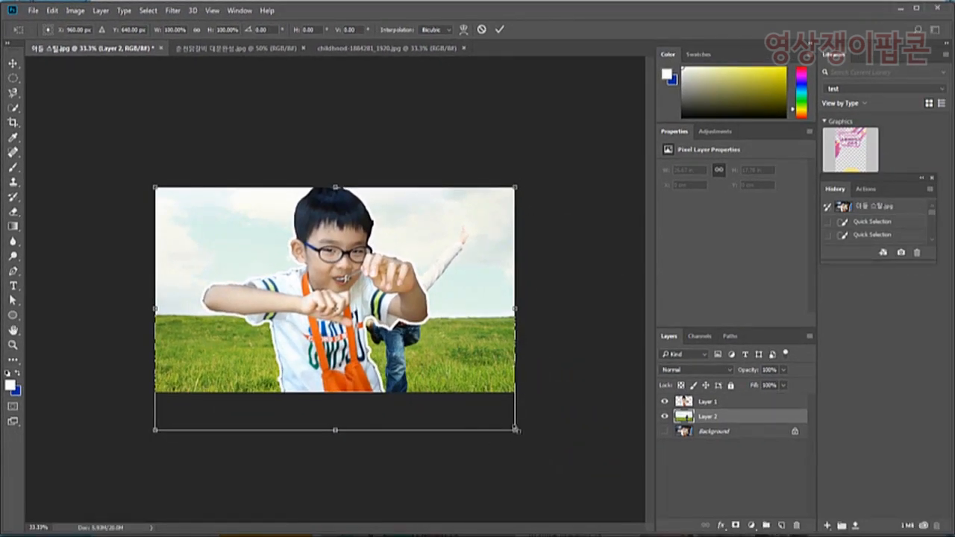
pyautogui.moveTo(516, 430); pyautogui.dragTo(754, 533)
pyautogui.moveTo(480, 331); pyautogui.dragTo(487, 232)
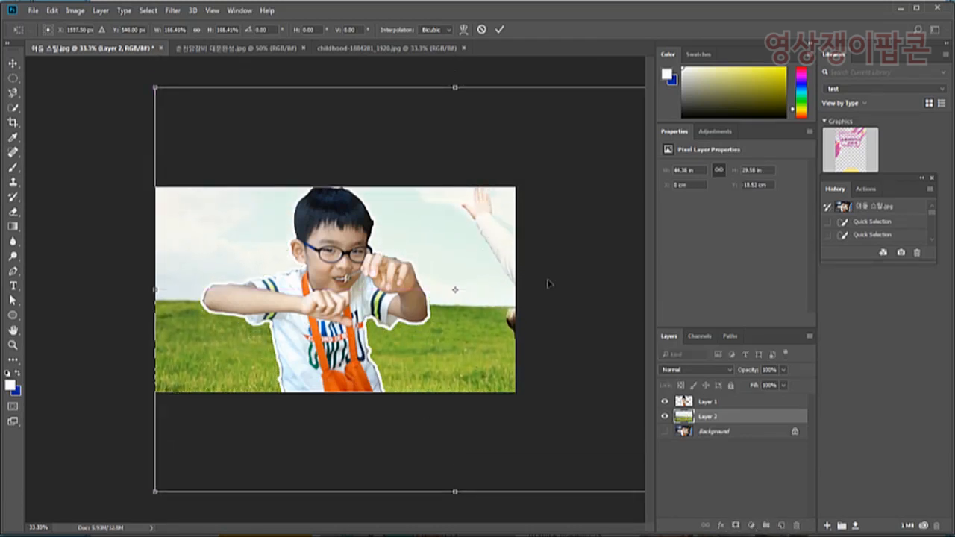
pyautogui.moveTo(153, 87); pyautogui.dragTo(4, 3)
pyautogui.moveTo(446, 254); pyautogui.dragTo(545, 300)
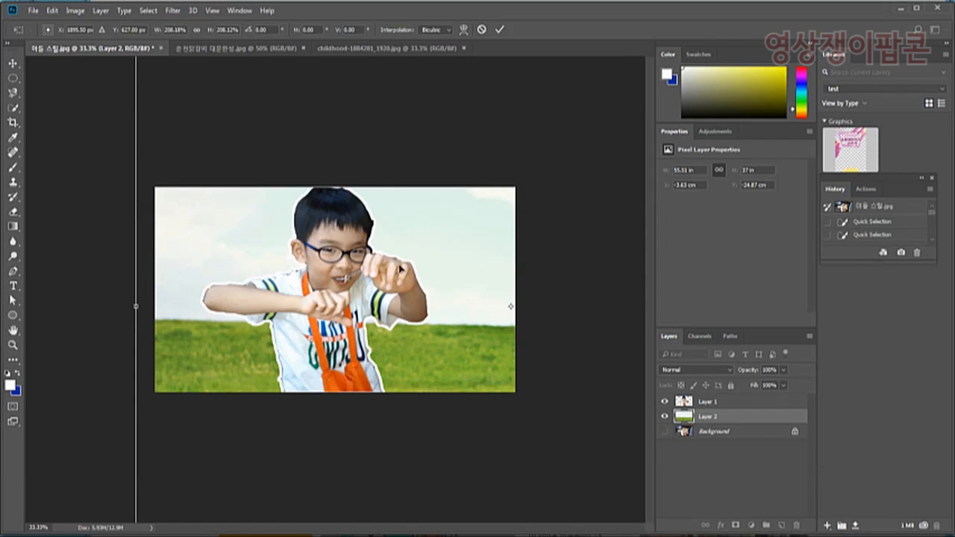
pyautogui.press('Return')
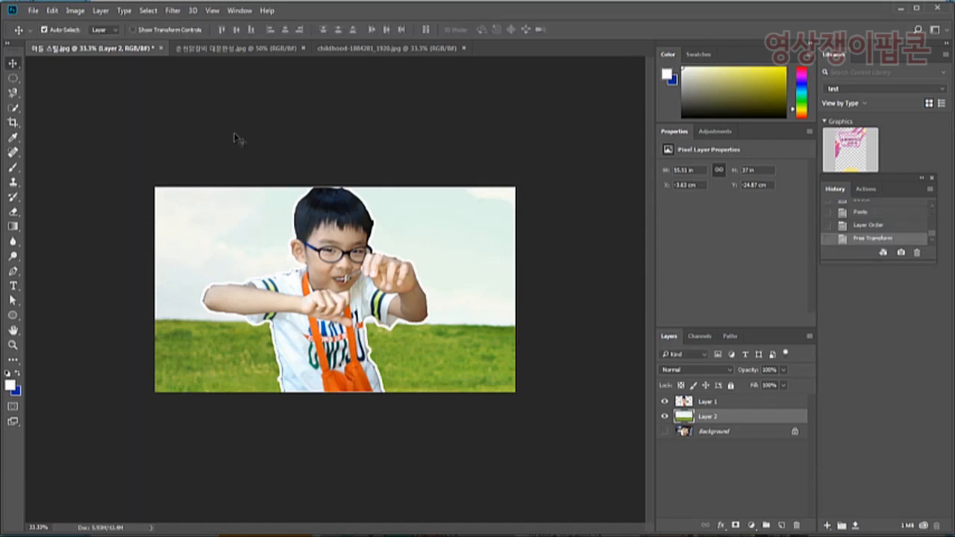
# - Check the finished thumbnail's background, then shift the enlarged grass field layer slightly up and right to about X 1920 px, Y 585 px
pyautogui.click(225, 49)
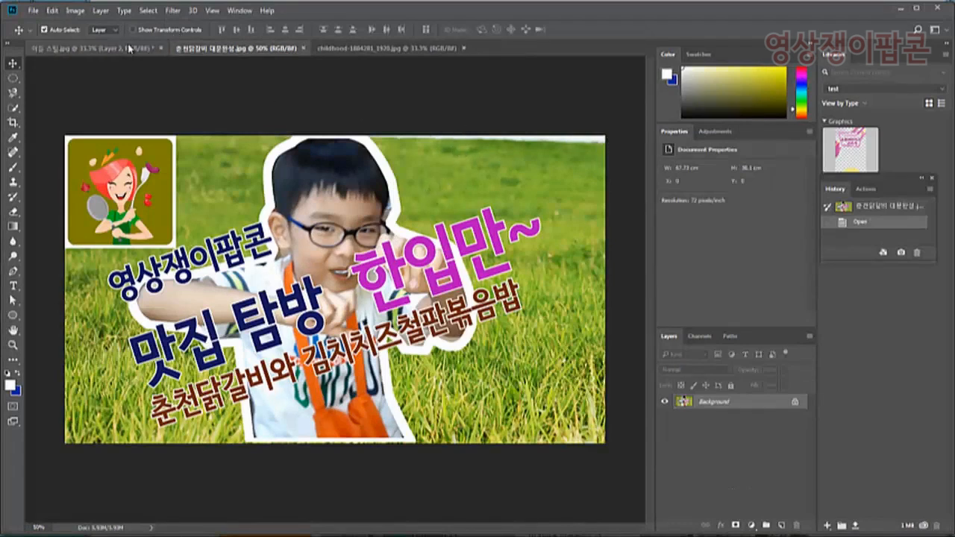
pyautogui.click(89, 48)
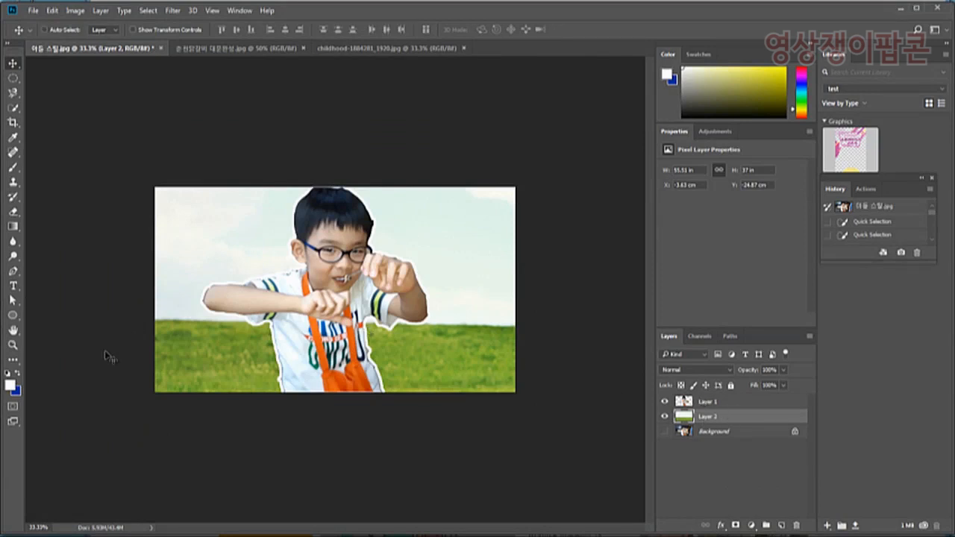
pyautogui.hotkey('ctrl', 't')
pyautogui.moveTo(444, 347)
pyautogui.mouseDown()
pyautogui.moveTo(438, 281)
pyautogui.moveTo(449, 340)
pyautogui.mouseUp()
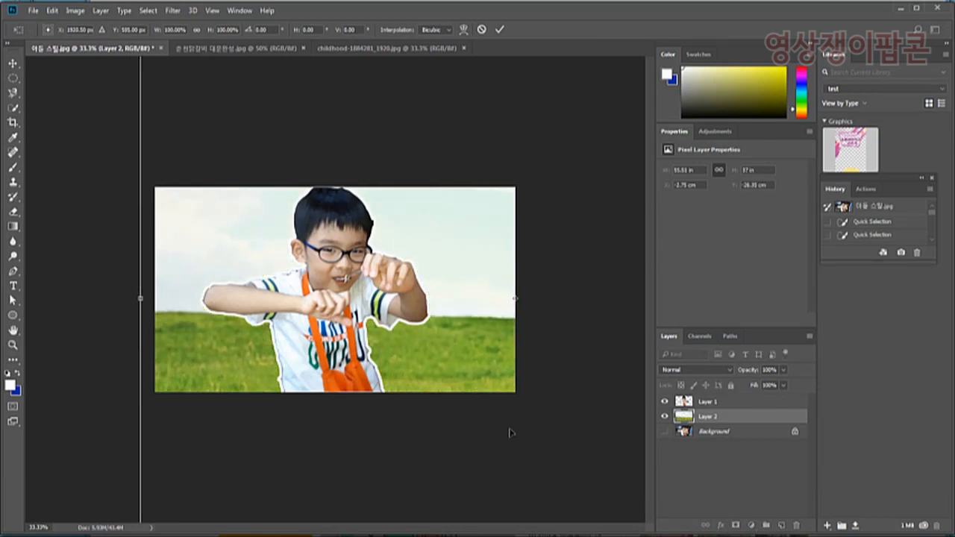
pyautogui.press('Return')
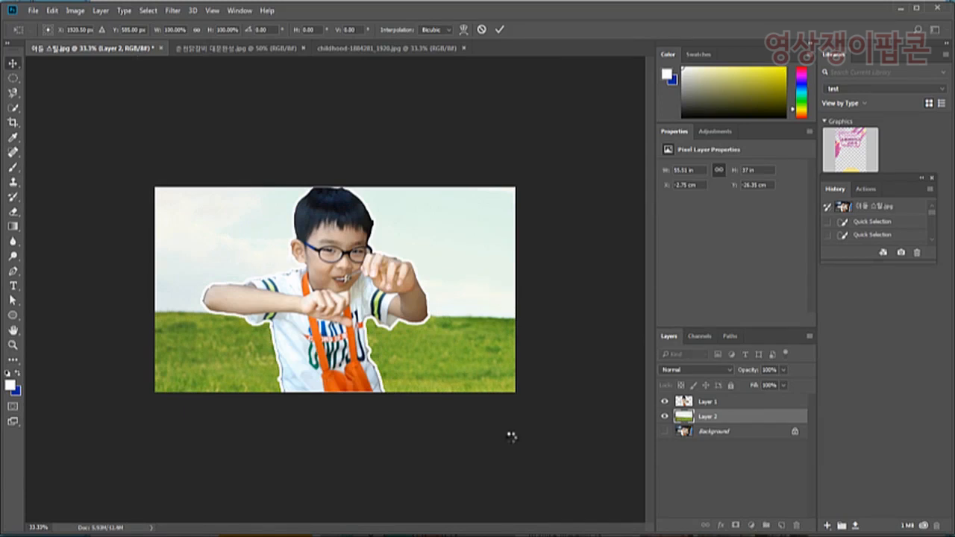